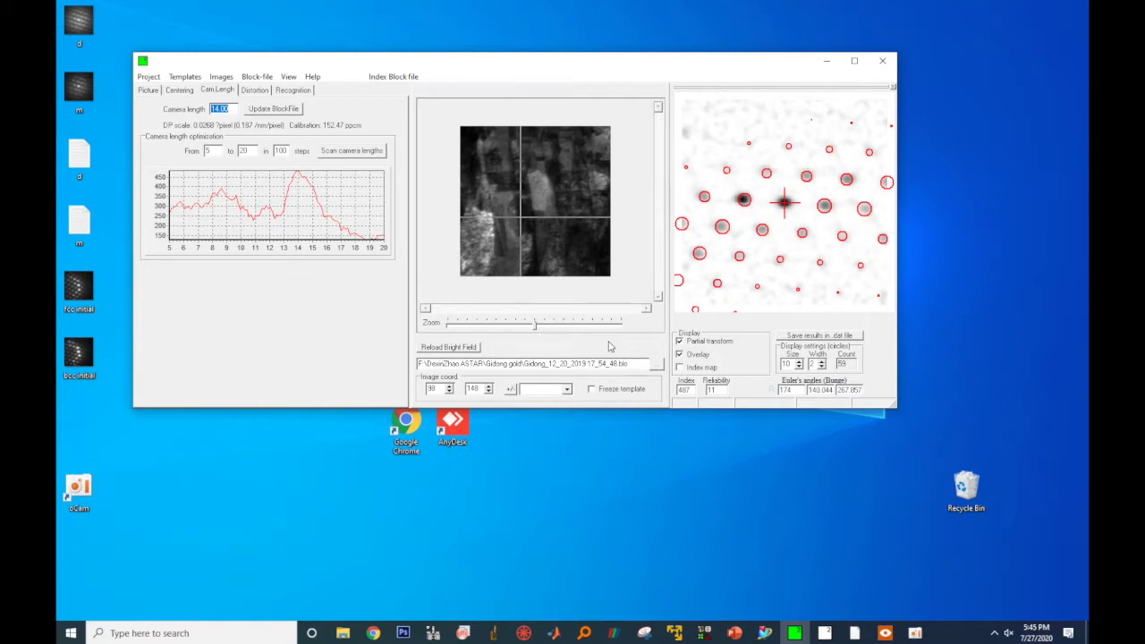
Step: Load map.res into MapViewer to display its orientation, index and reliability maps
left_click(825, 632)
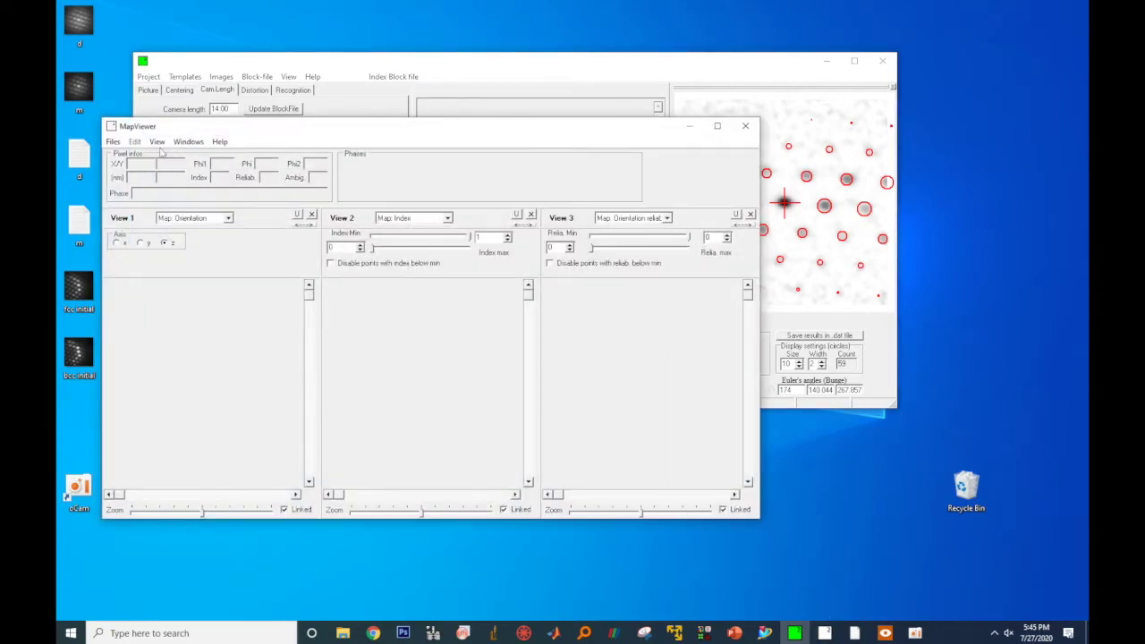
left_click(164, 152)
left_click(113, 141)
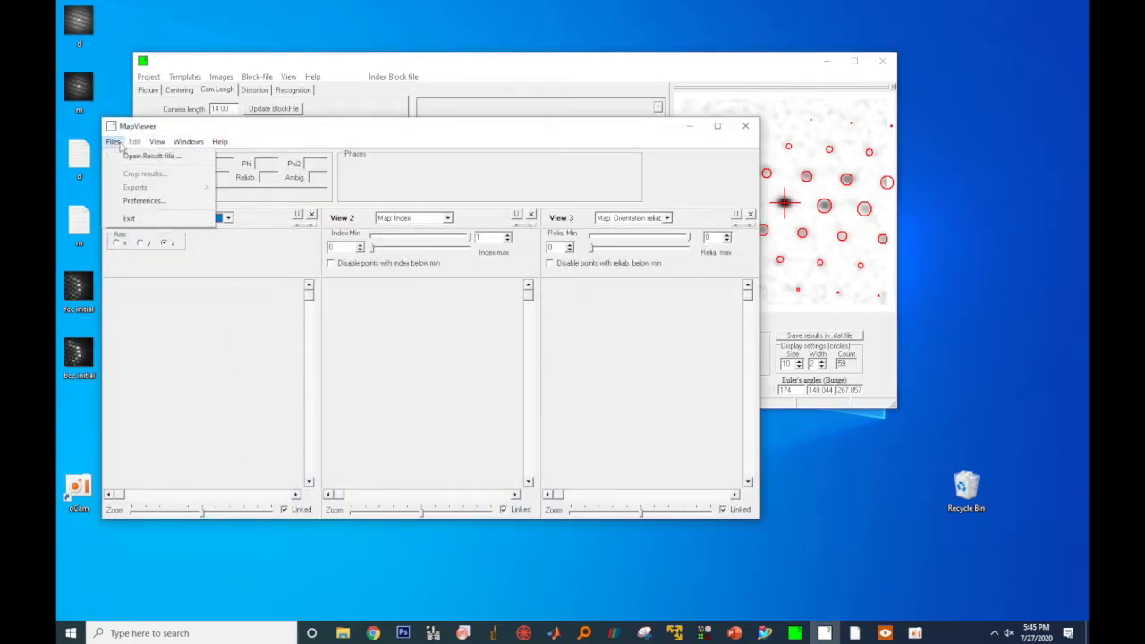
left_click(143, 153)
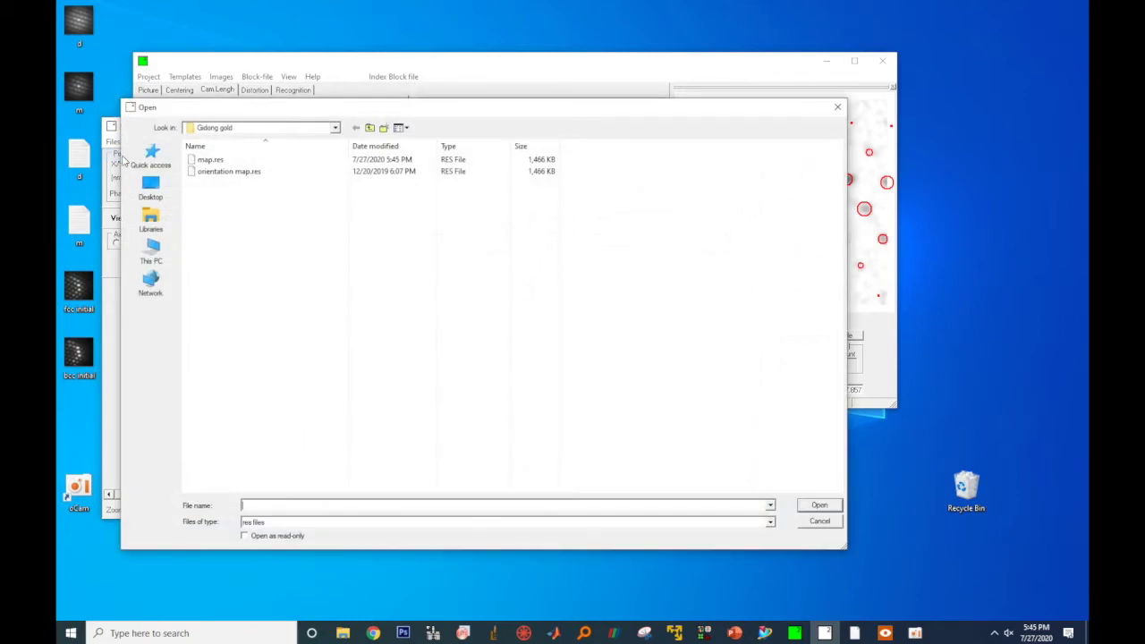
double_click(222, 160)
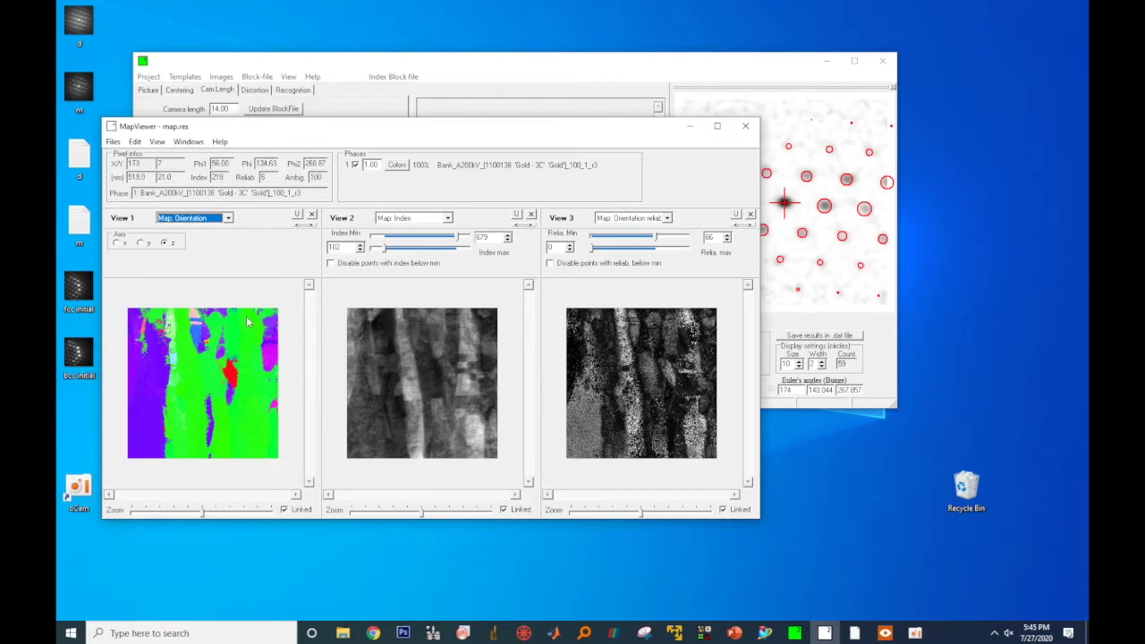
left_click(200, 222)
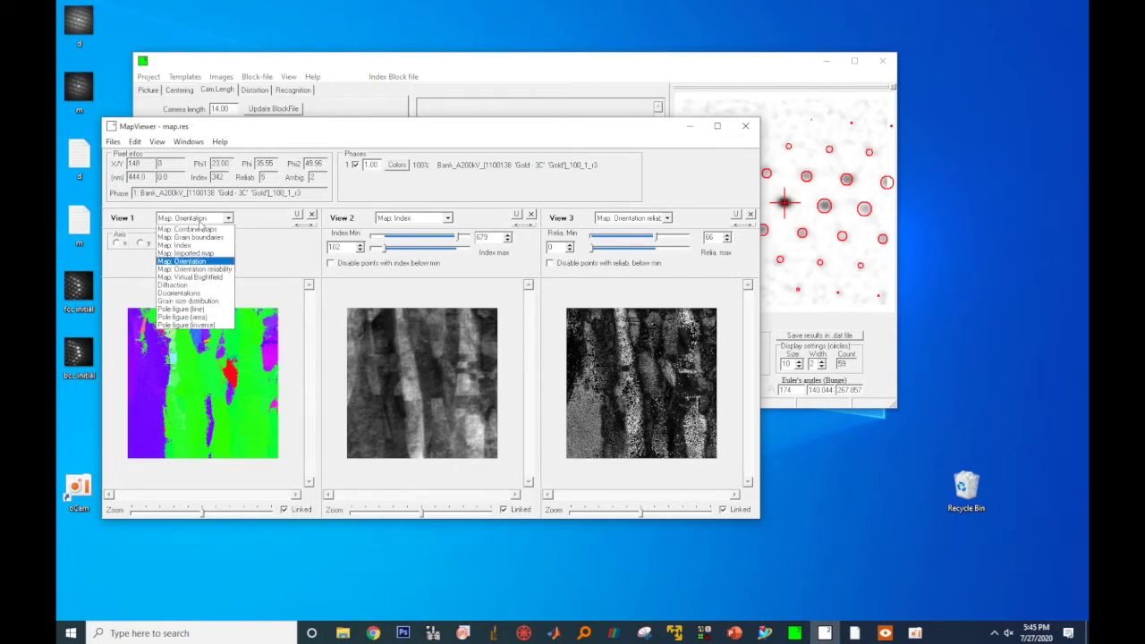
left_click(199, 222)
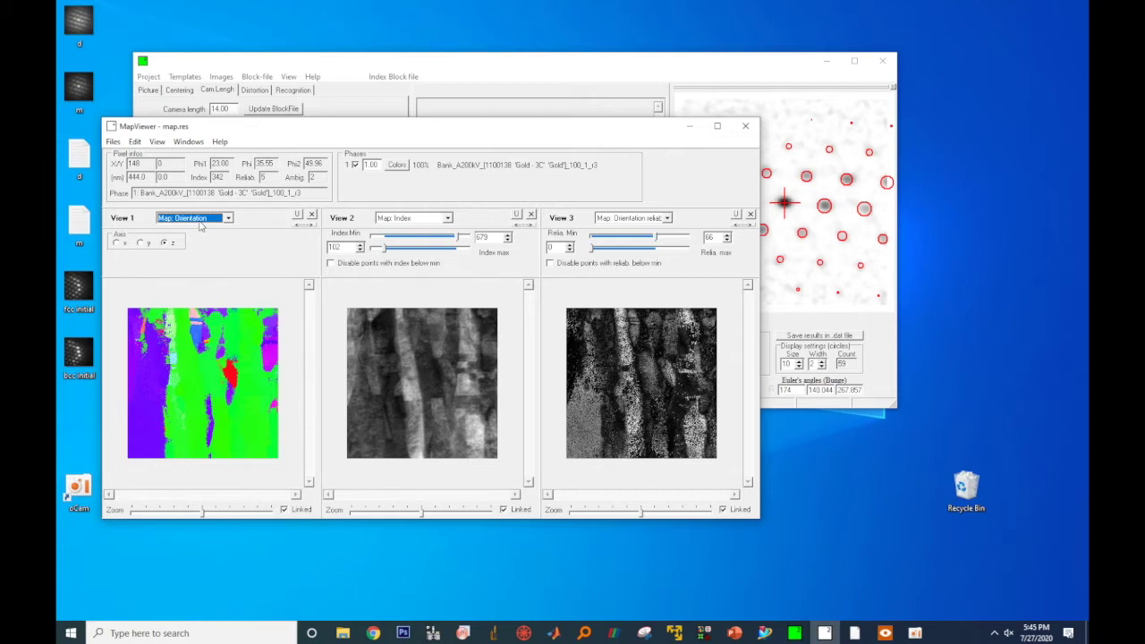
left_click(118, 243)
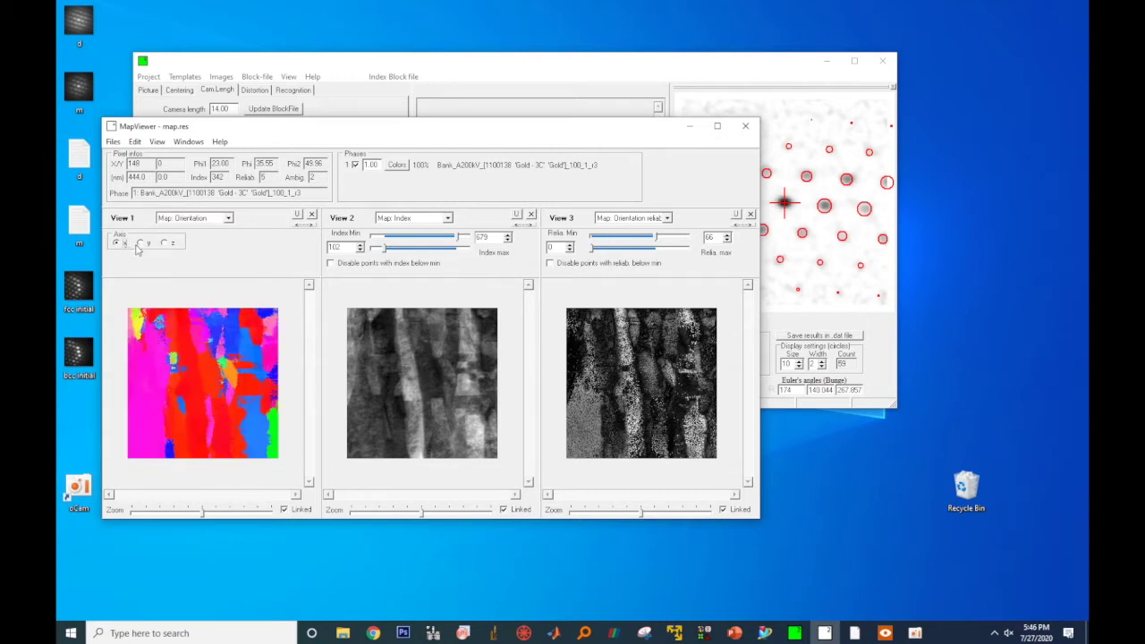
left_click(147, 248)
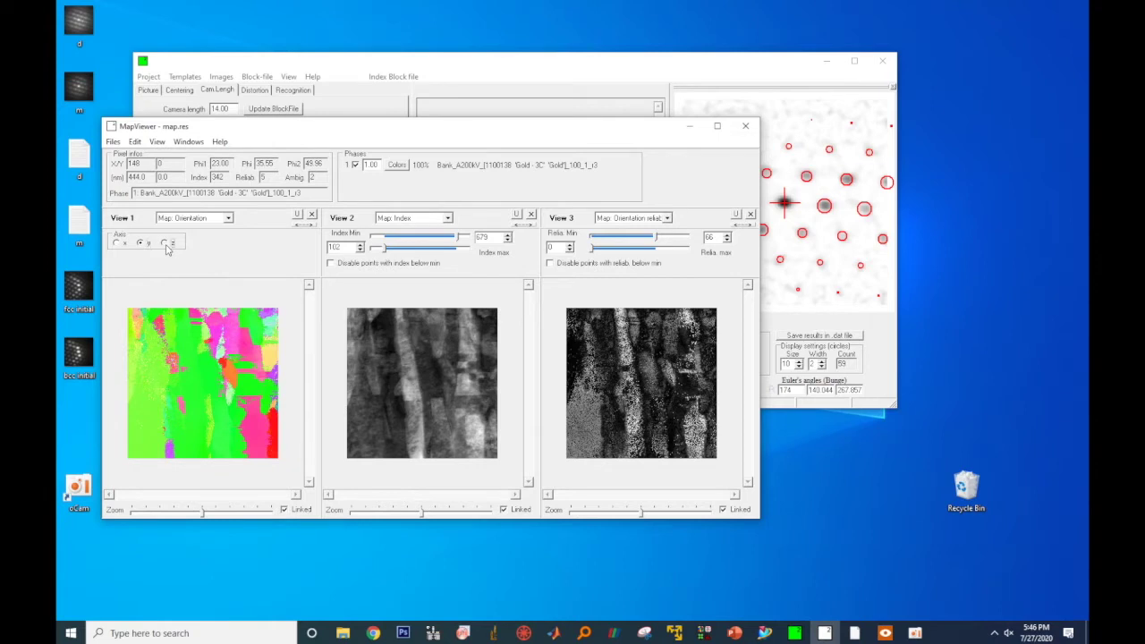
left_click(167, 246)
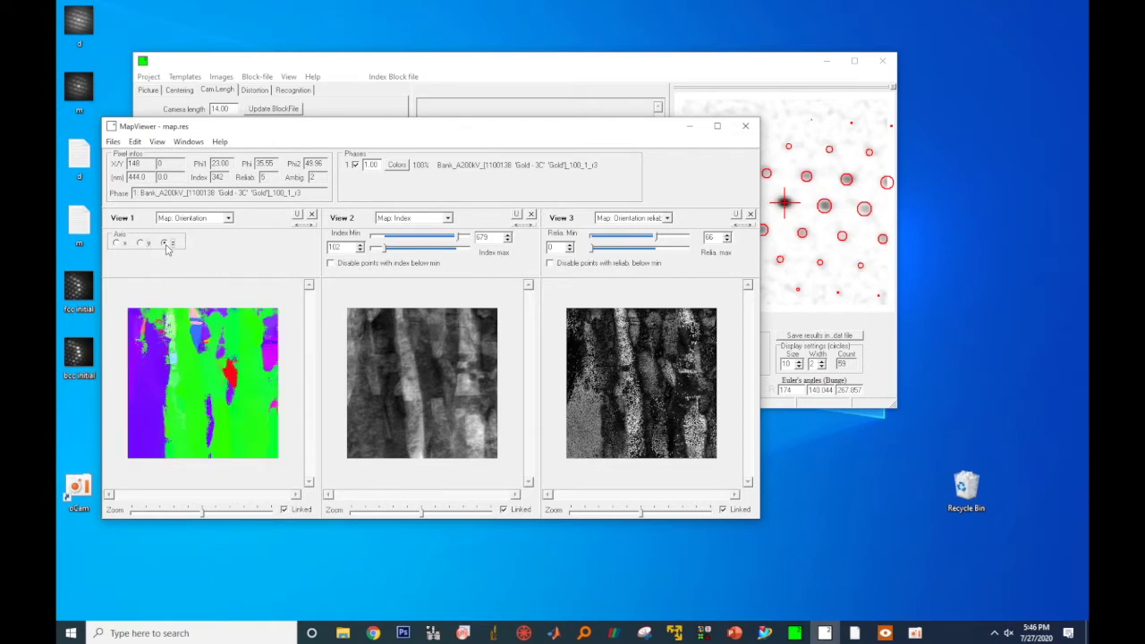
left_click(394, 167)
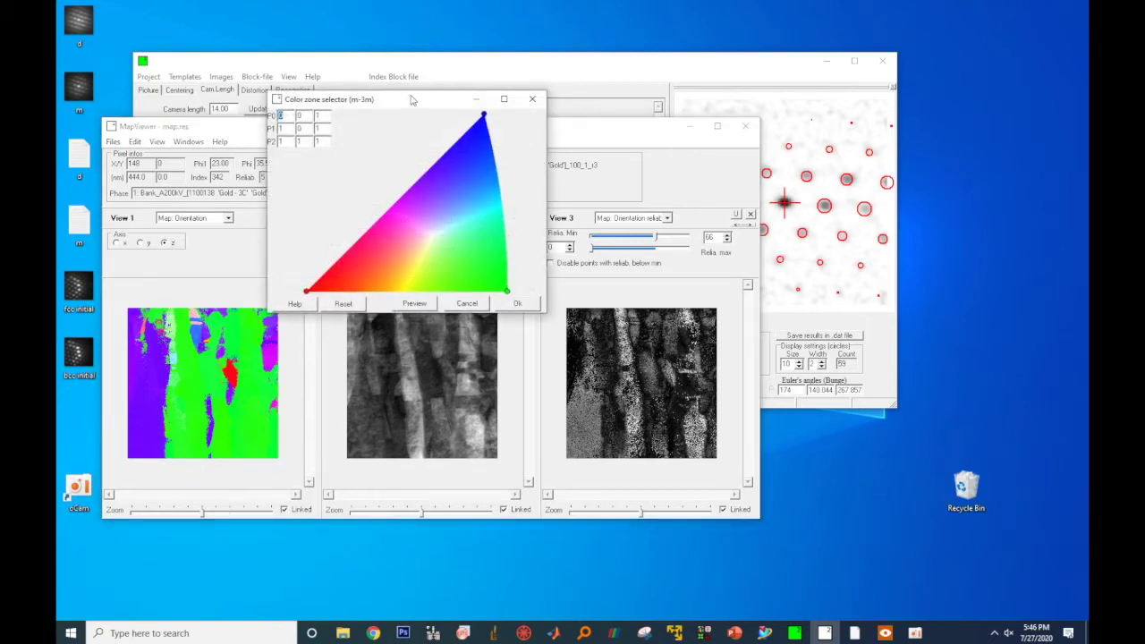
left_click_drag(415, 102, 485, 17)
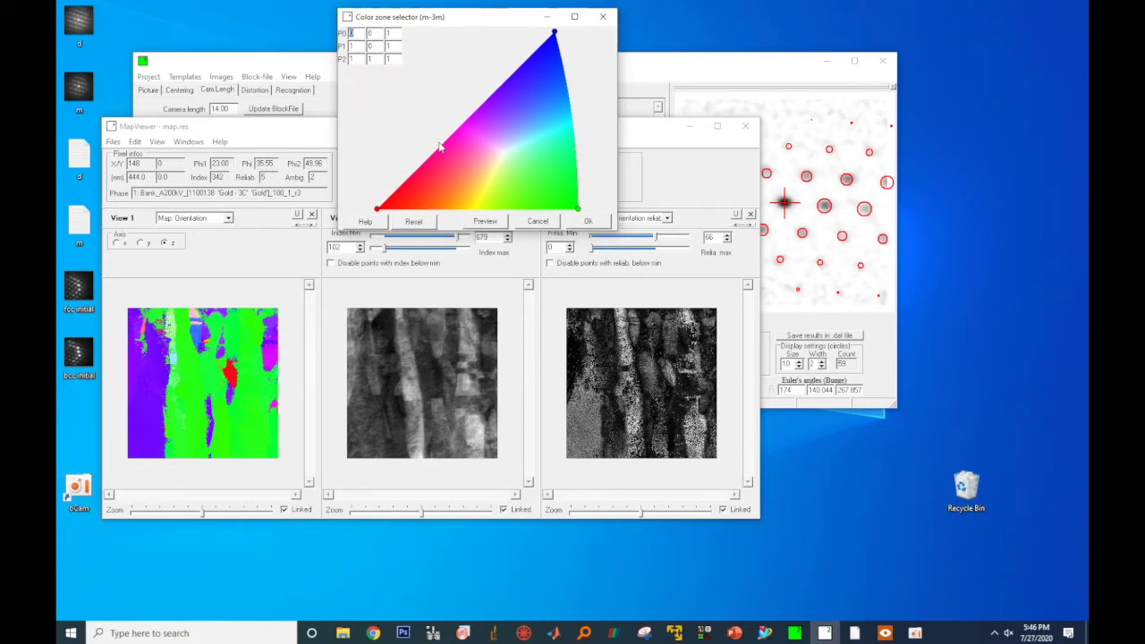
left_click(603, 17)
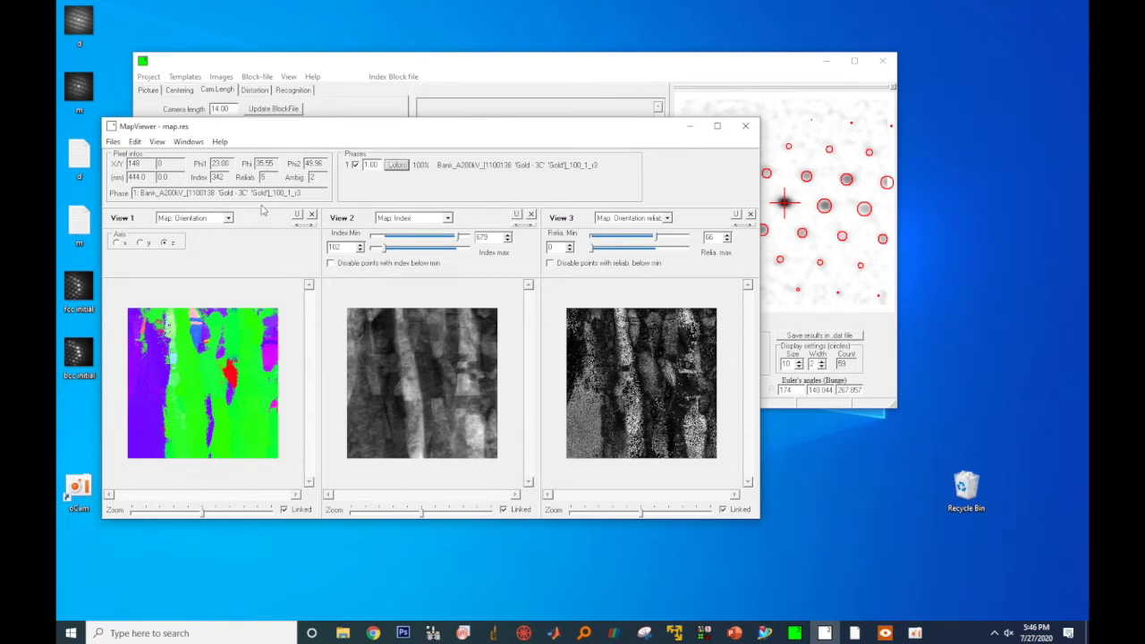
left_click(198, 219)
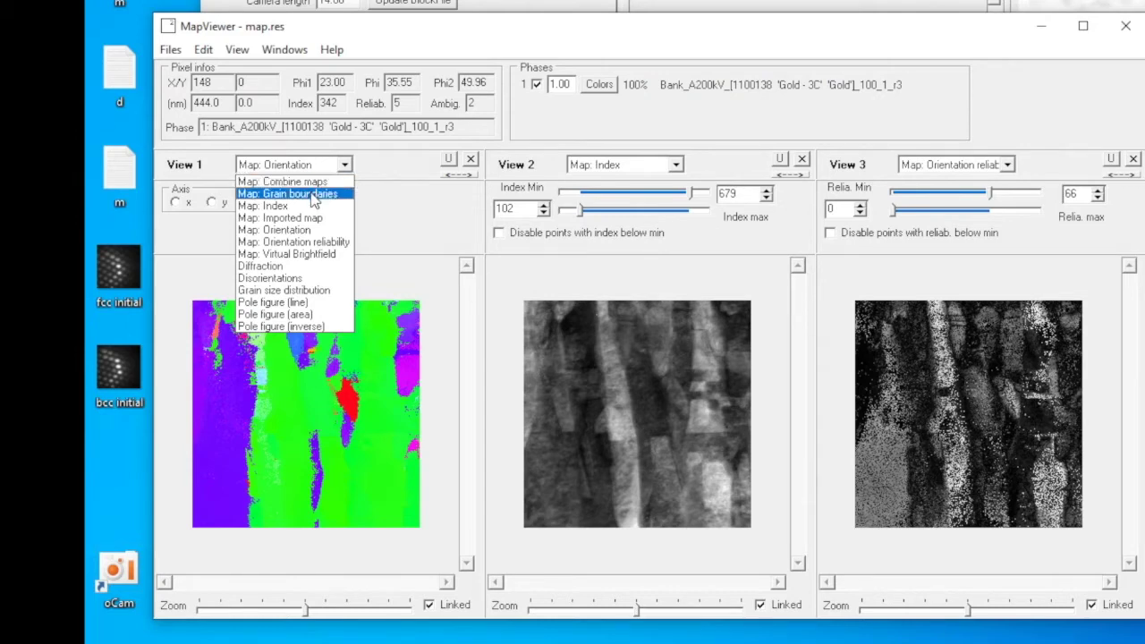
Step: Set View 1's map type to Grain boundaries
left_click(313, 194)
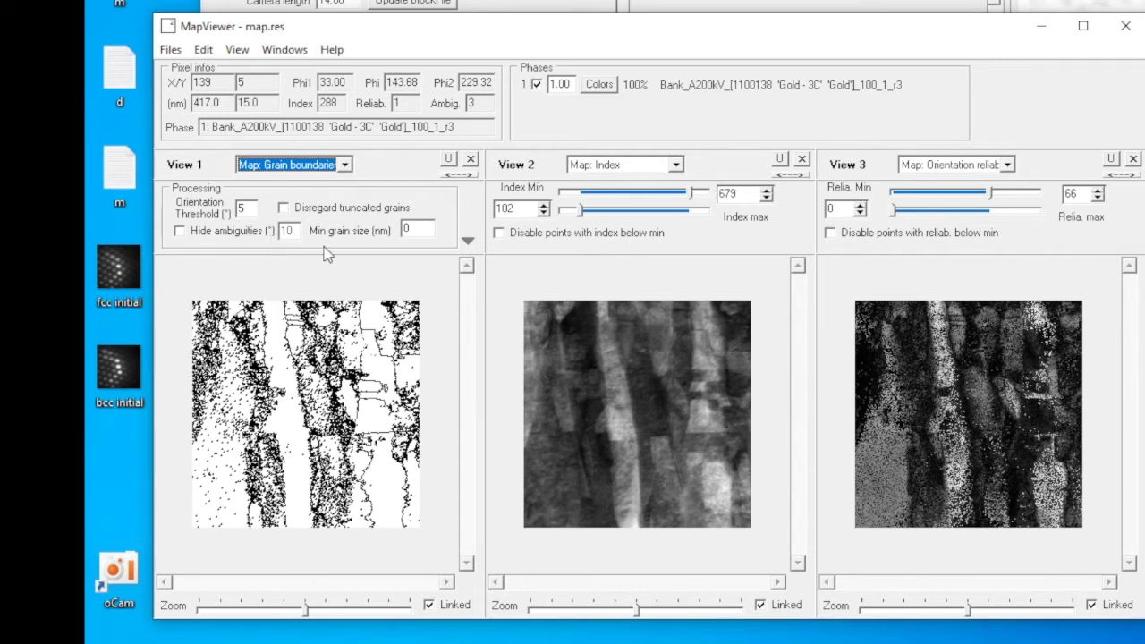
left_click(343, 165)
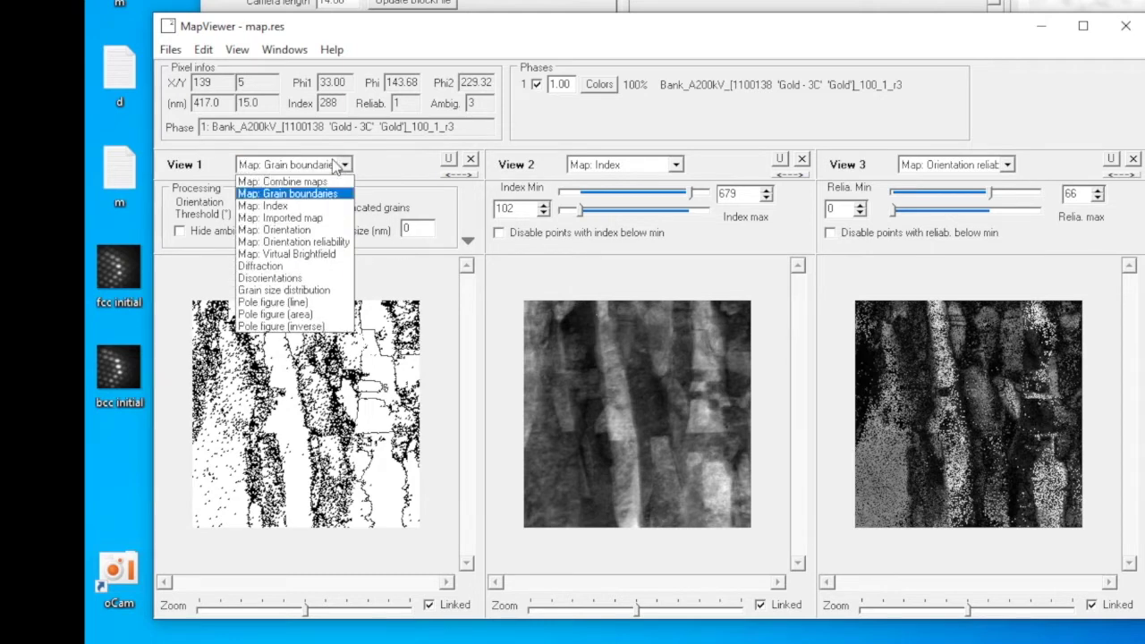
Step: Set View 1 to Map: Index so it matches the index map in View 2
left_click(322, 213)
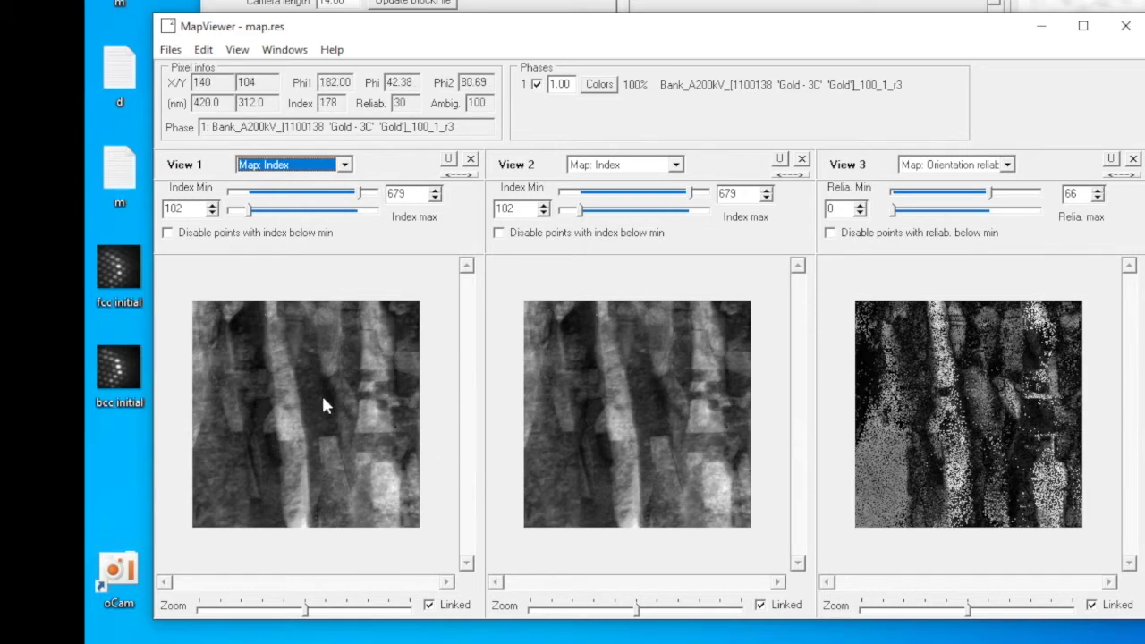
left_click(344, 166)
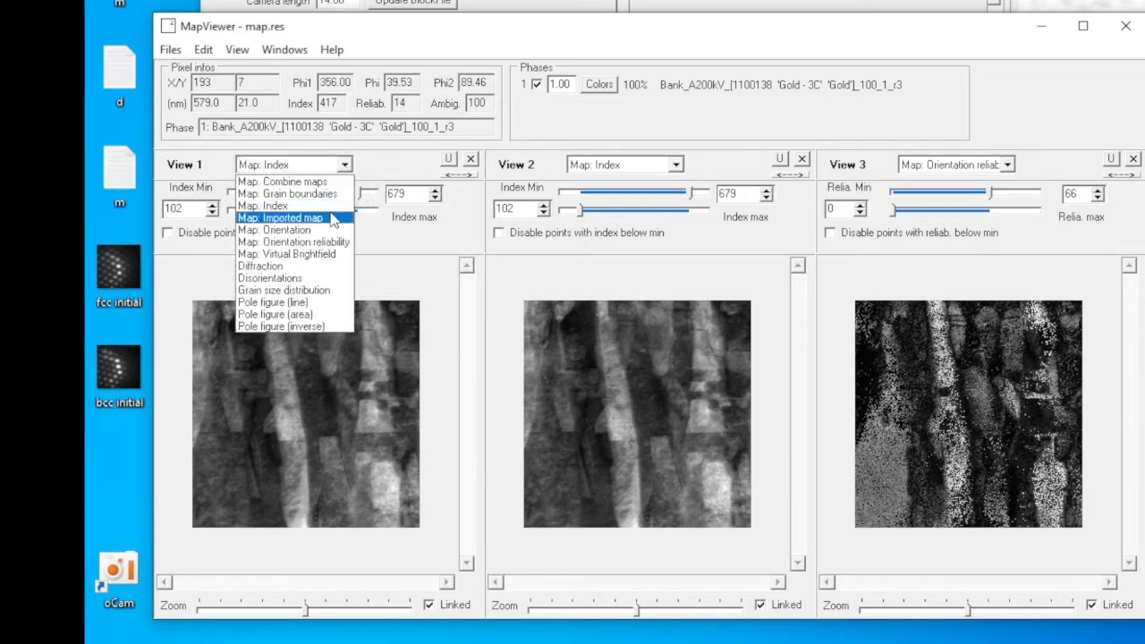
Step: Set View 1 to Map: Orientation reliability, matching View 3
left_click(329, 242)
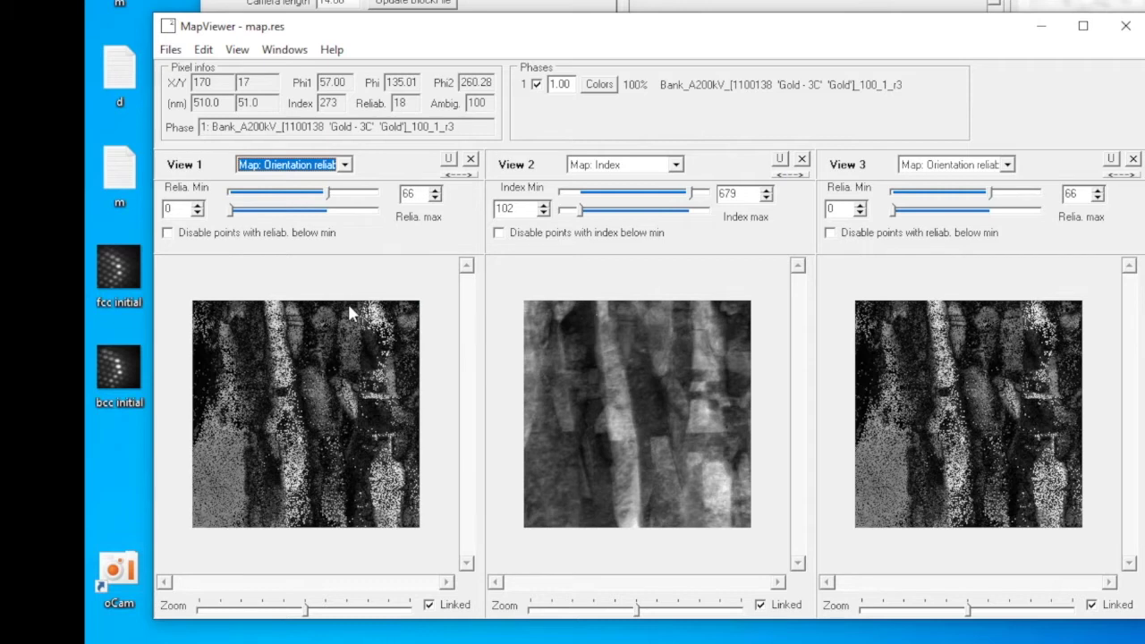
left_click(345, 164)
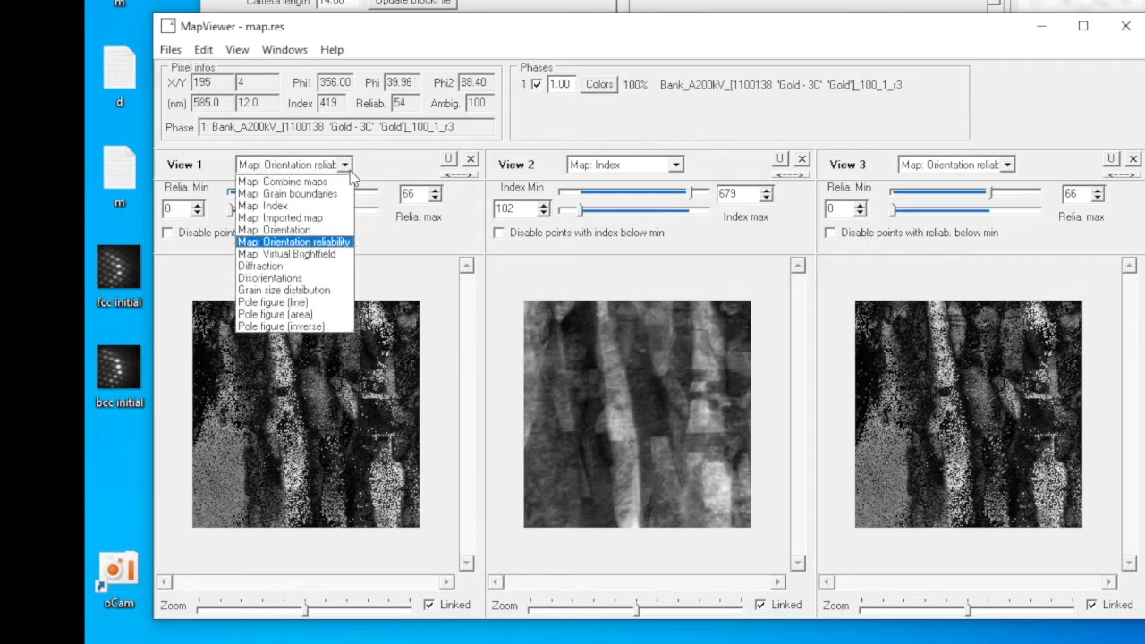
Step: Preview Virtual Brightfield and Diffraction in View 1, ending on the Disorientations profile plot
left_click(324, 257)
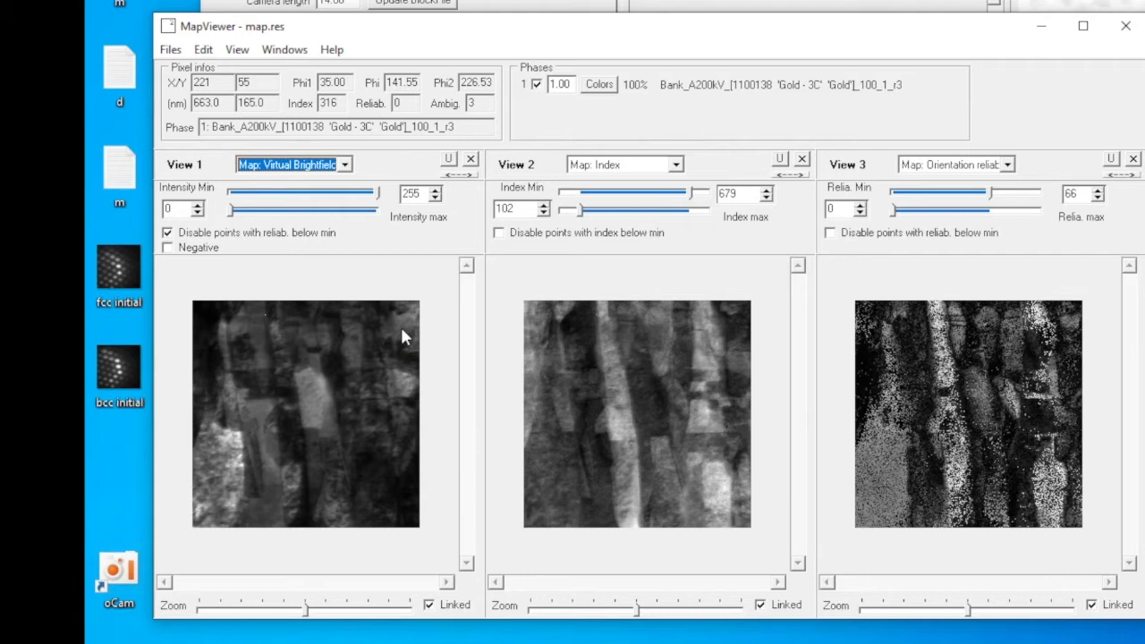
left_click(345, 165)
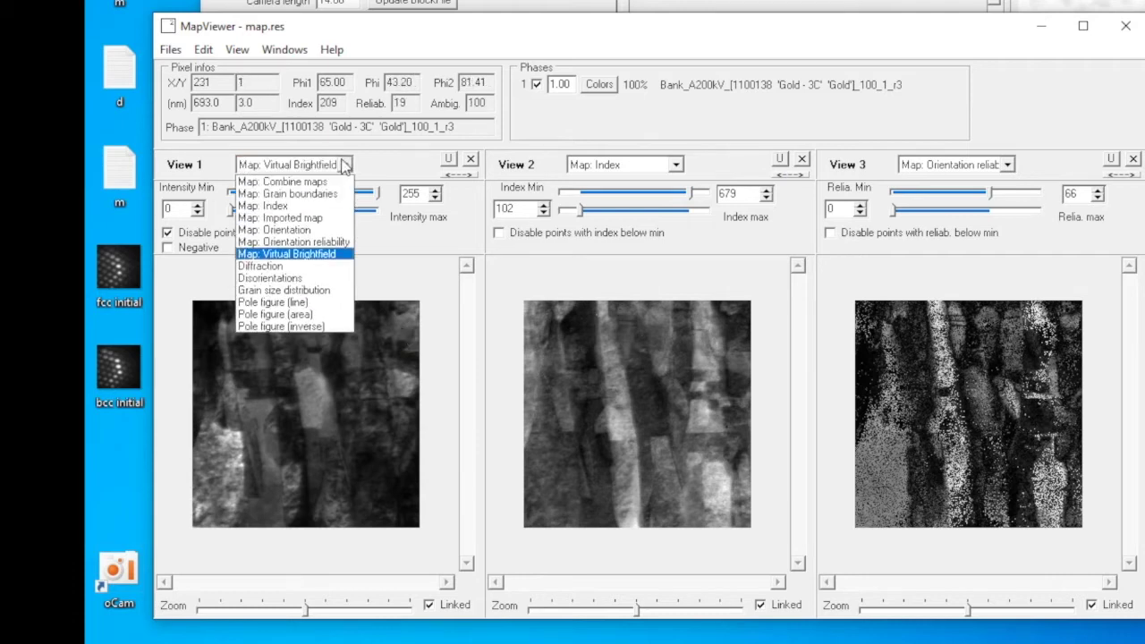
left_click(308, 267)
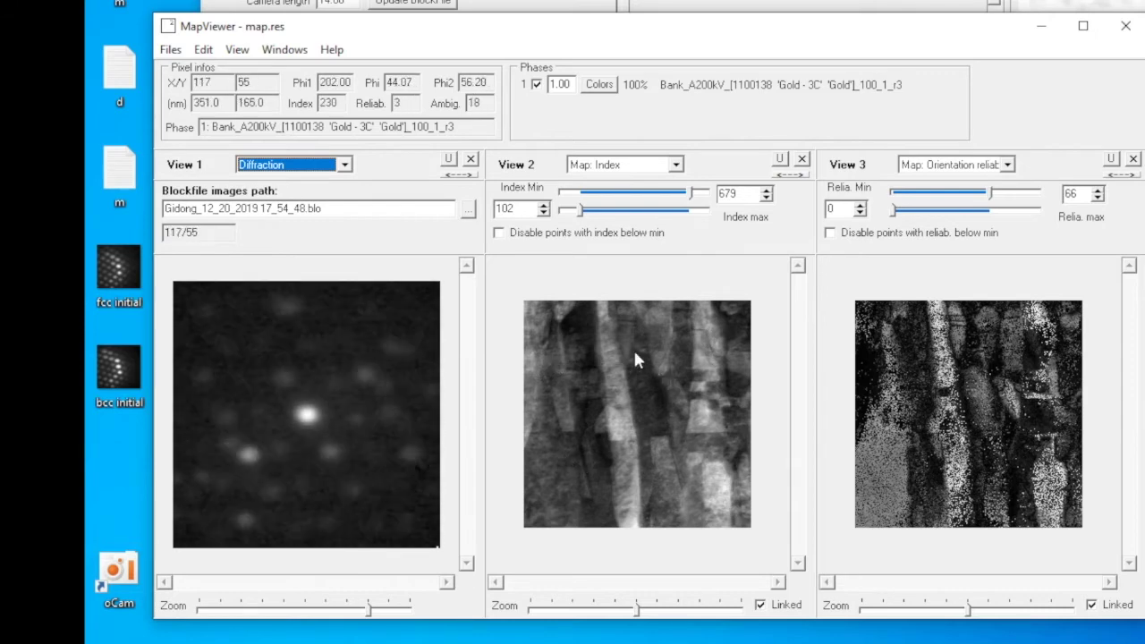
left_click(345, 165)
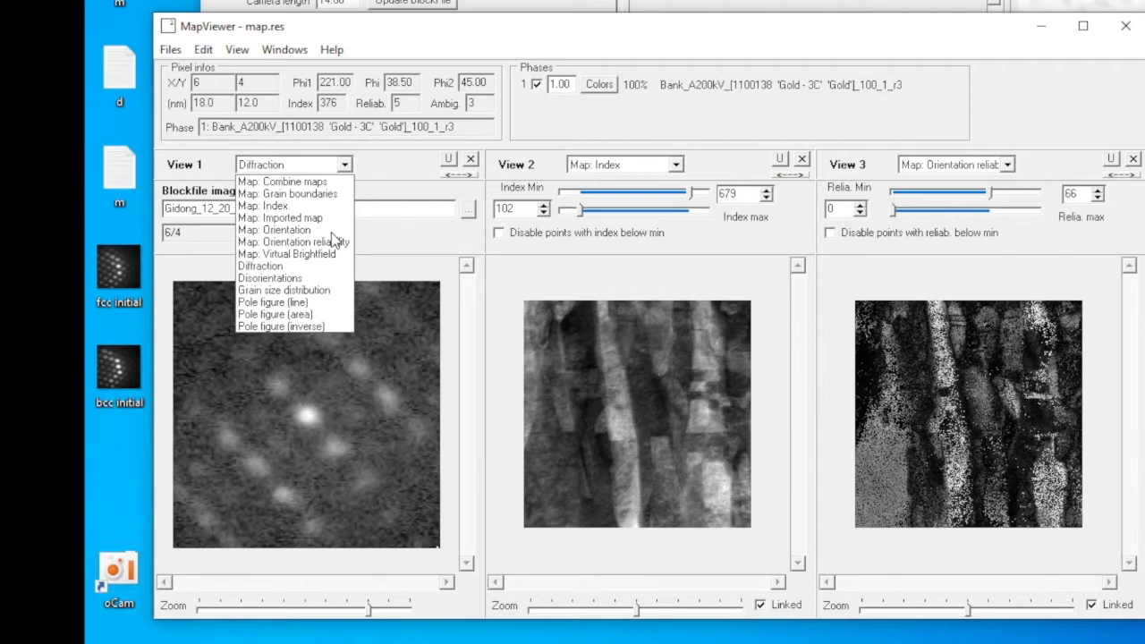
left_click(322, 283)
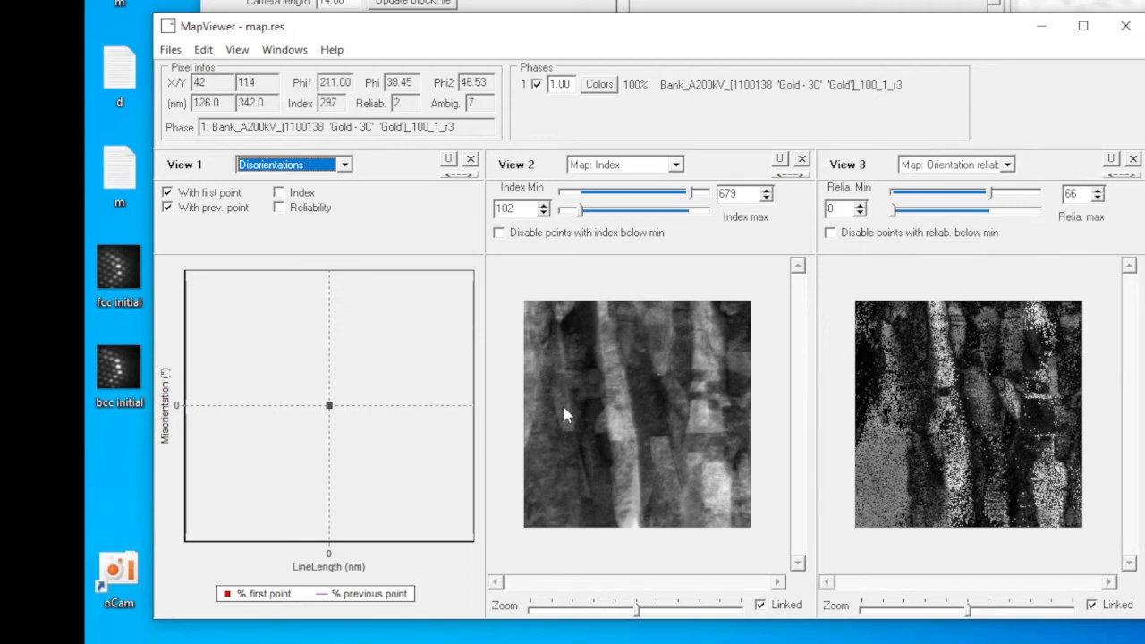
Step: Draw a horizontal profile line across the map's lower half, then preview grain size distribution
left_click_drag(567, 410, 720, 419)
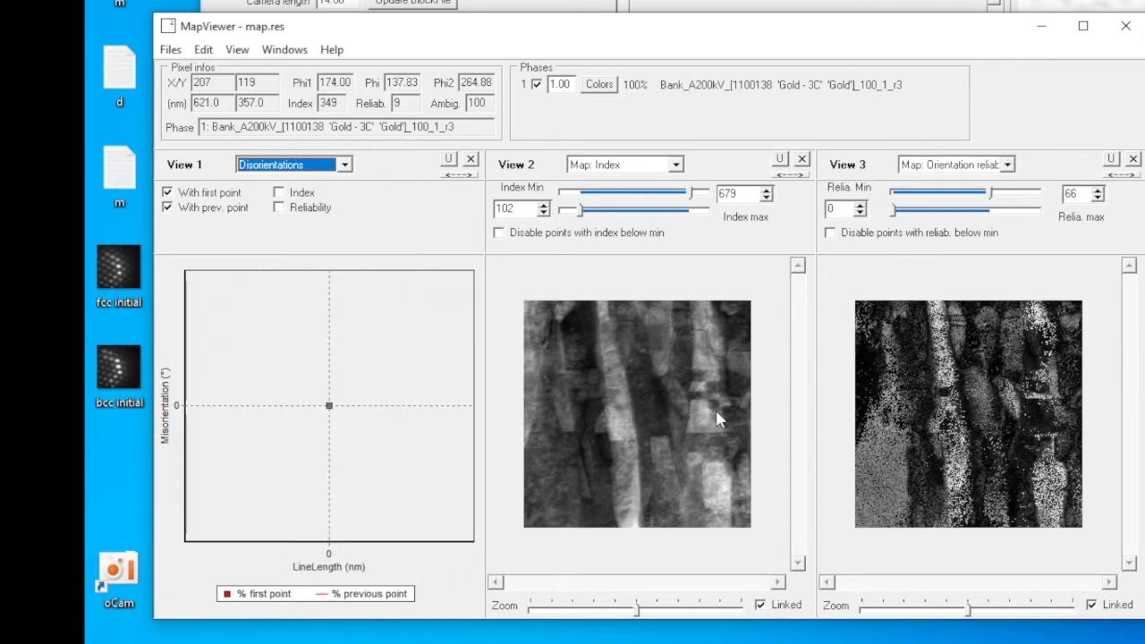
left_click_drag(536, 430, 731, 430)
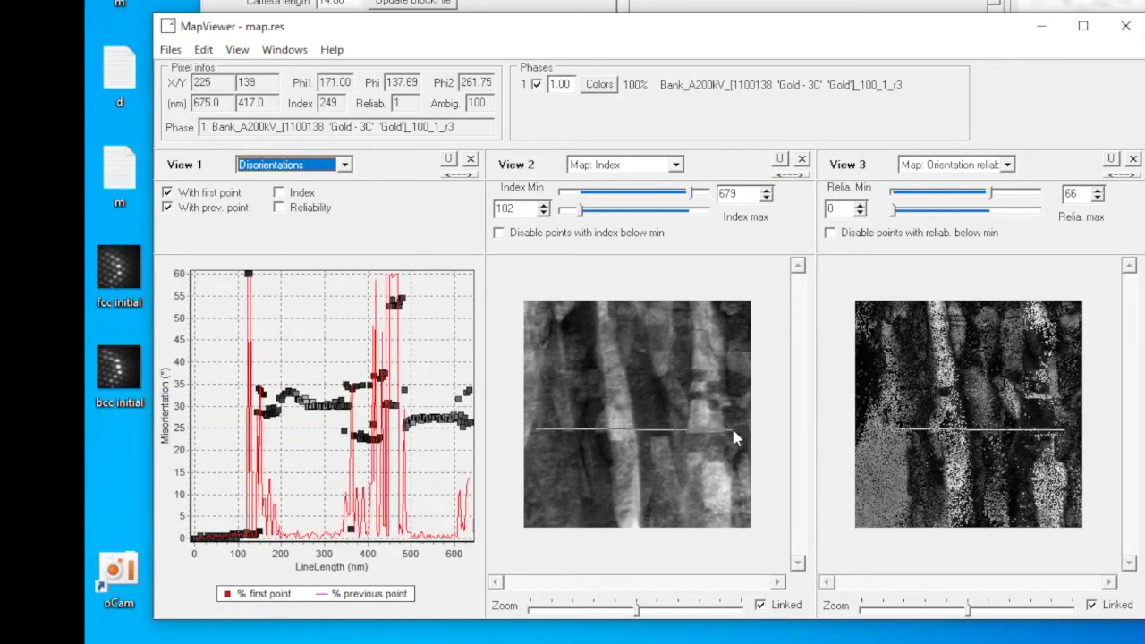
left_click(345, 165)
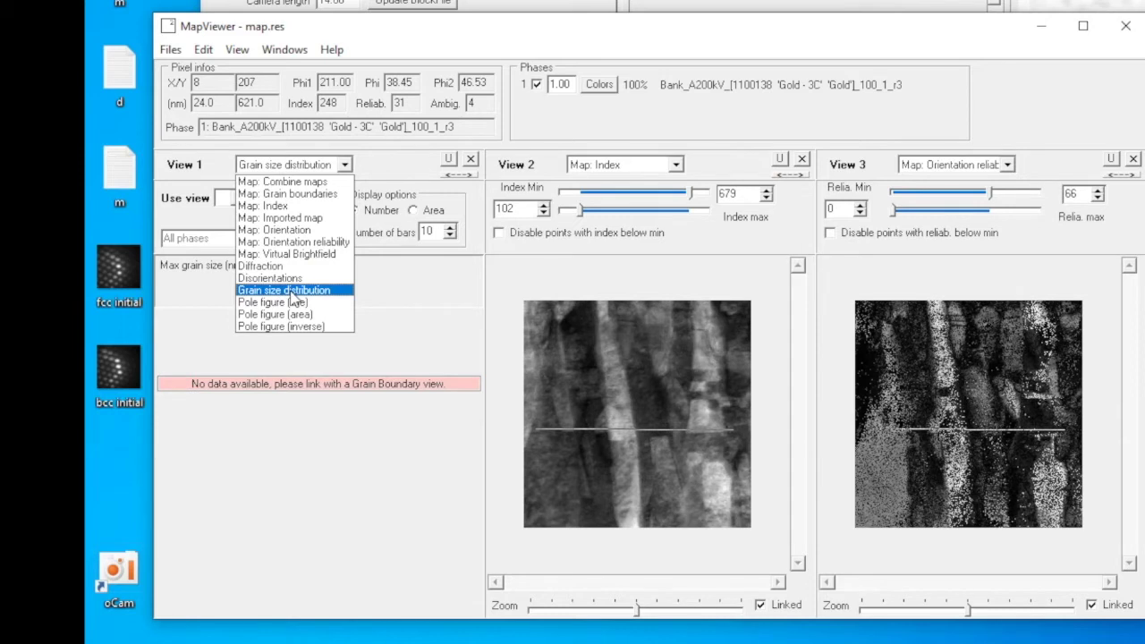
Step: Show the line and area pole figures in View 1, ending on the inverse pole figure
left_click(292, 303)
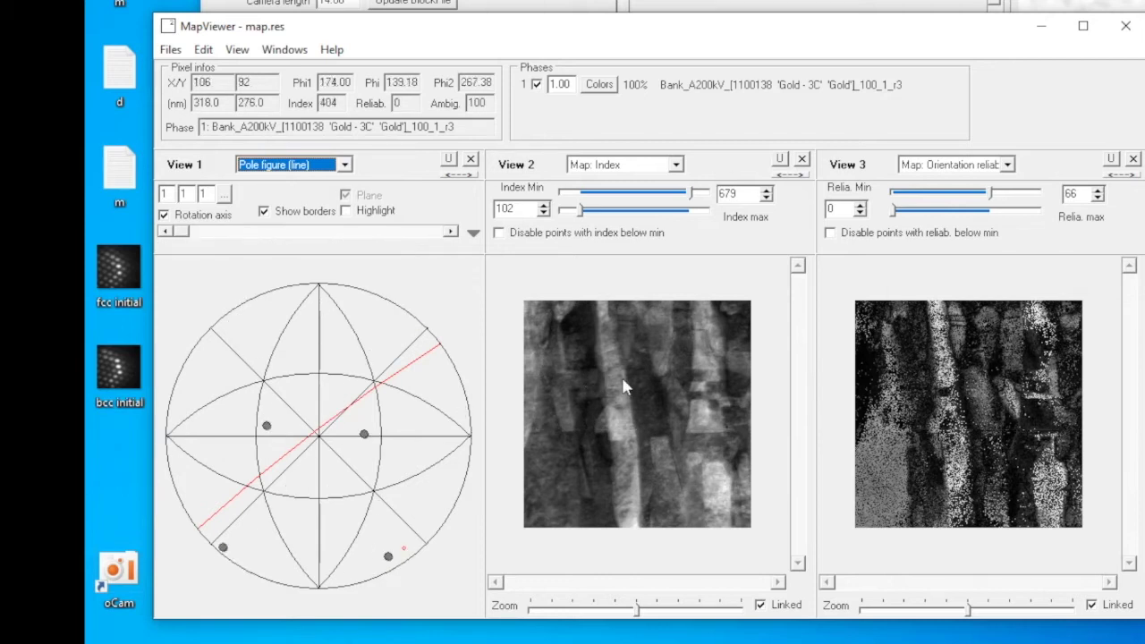
left_click(344, 165)
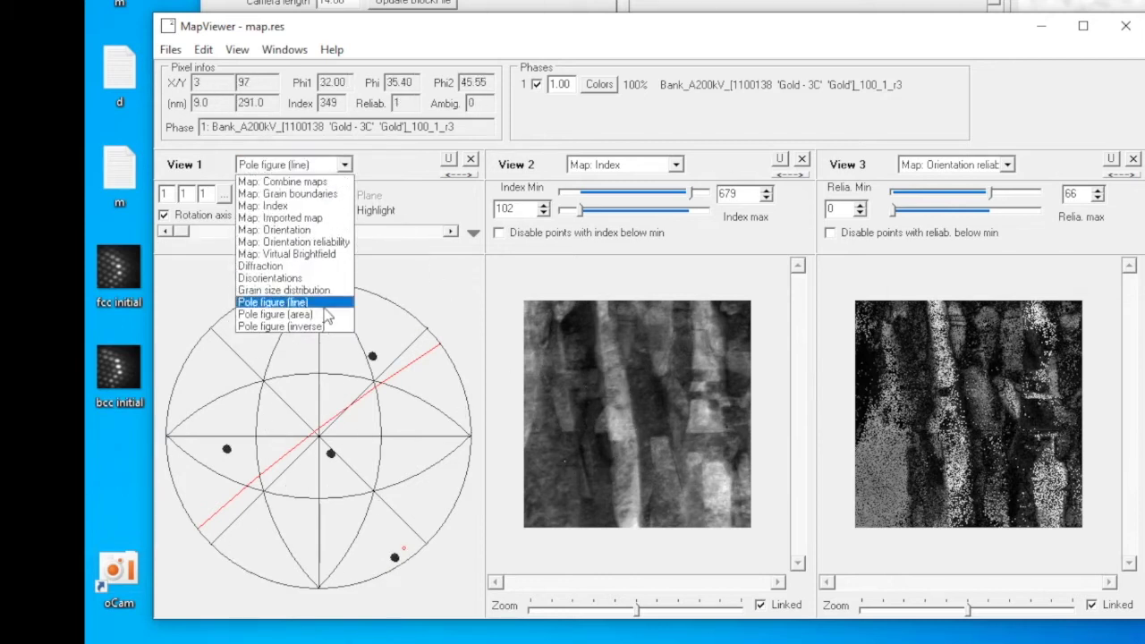
left_click(325, 315)
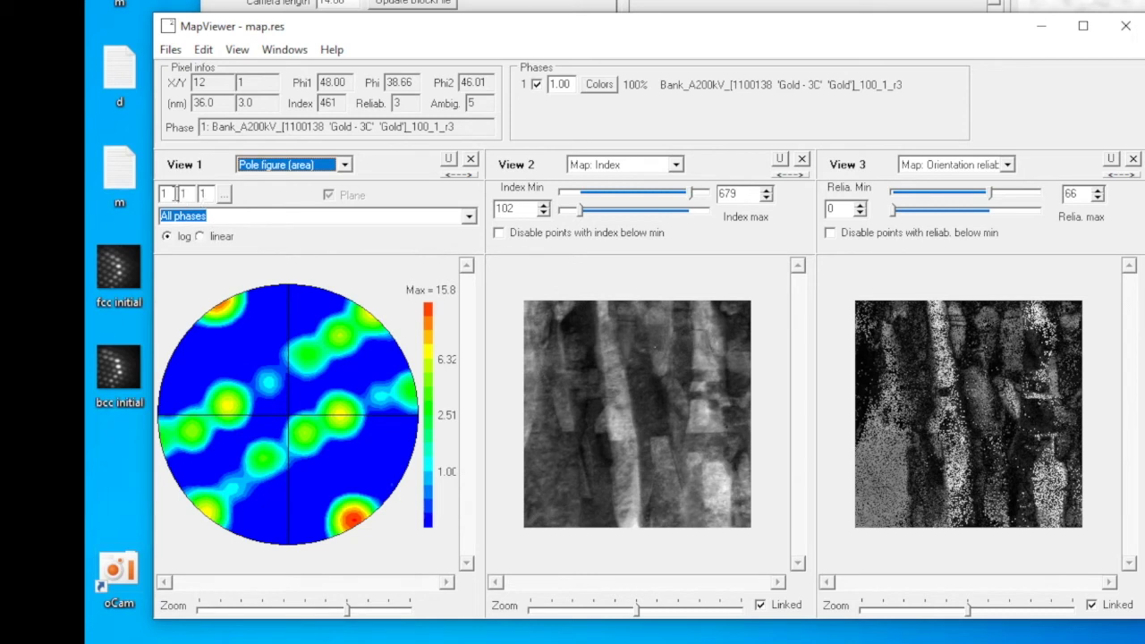
key("Down")
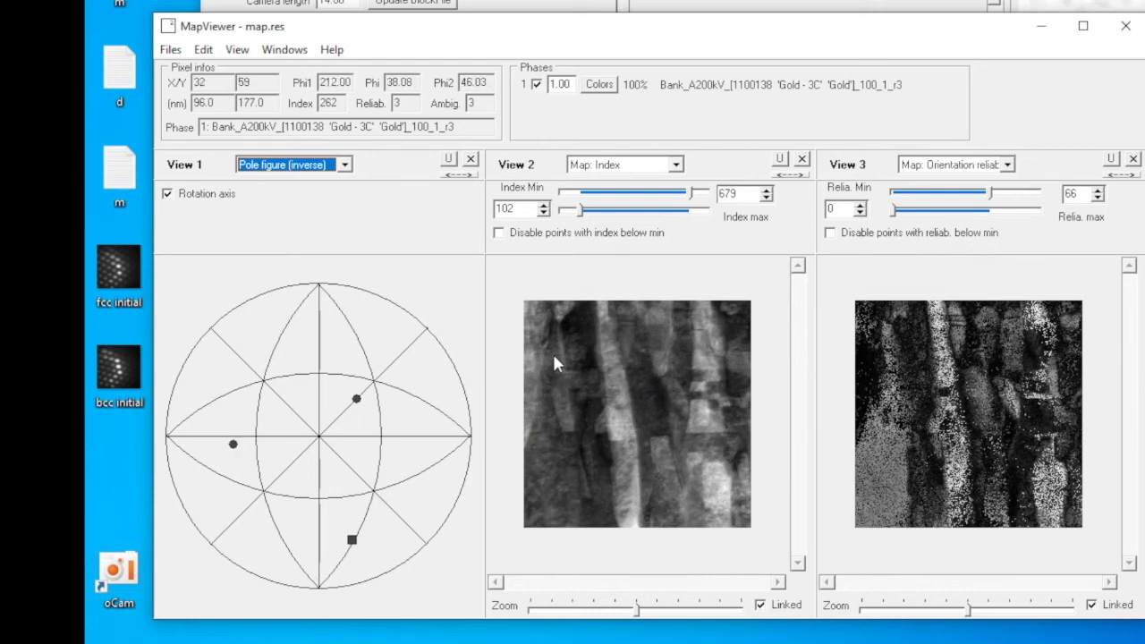
Step: Set View 3 to Map: Combine maps and return View 1 to Map: Orientation
left_click(352, 179)
left_click(313, 302)
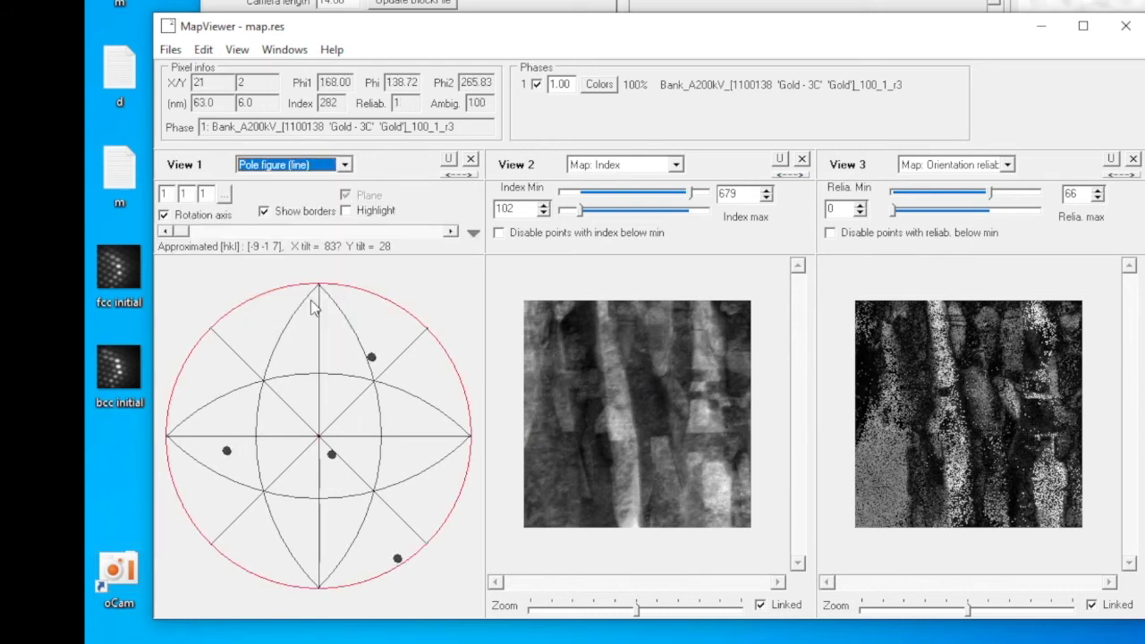
left_click(349, 168)
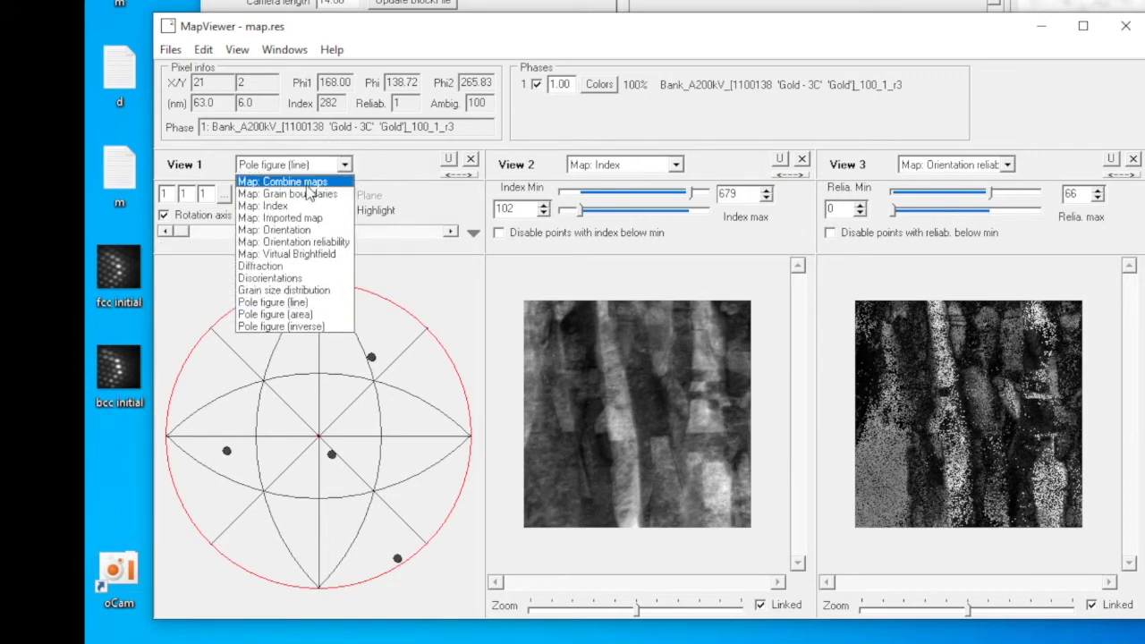
left_click(308, 183)
left_click(327, 167)
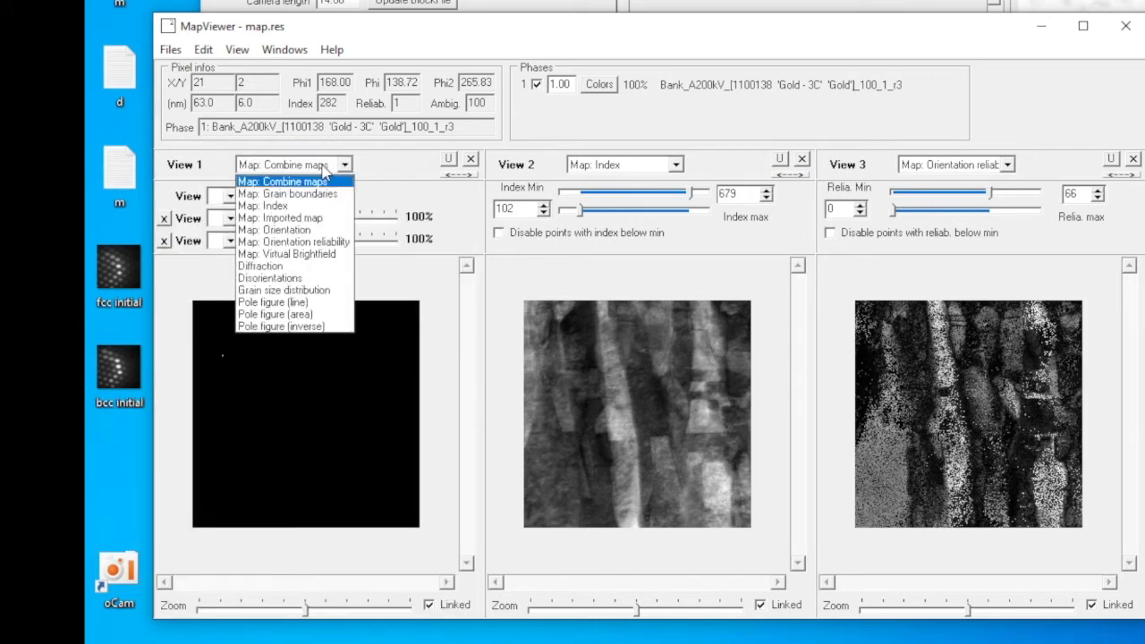
left_click(947, 165)
left_click(947, 164)
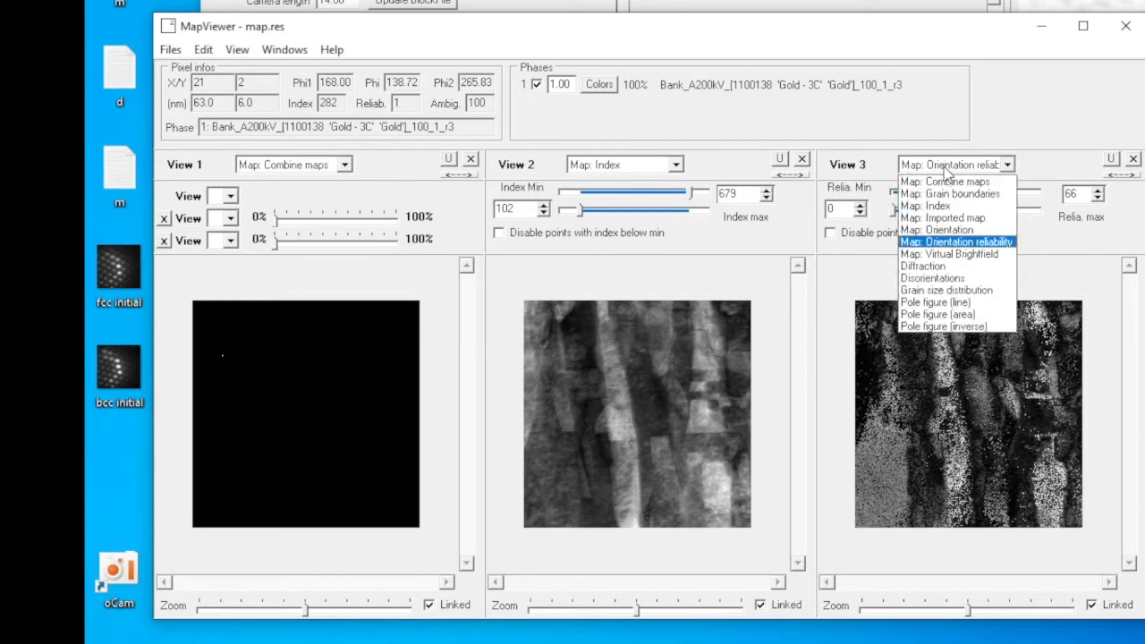
left_click(946, 183)
left_click(343, 164)
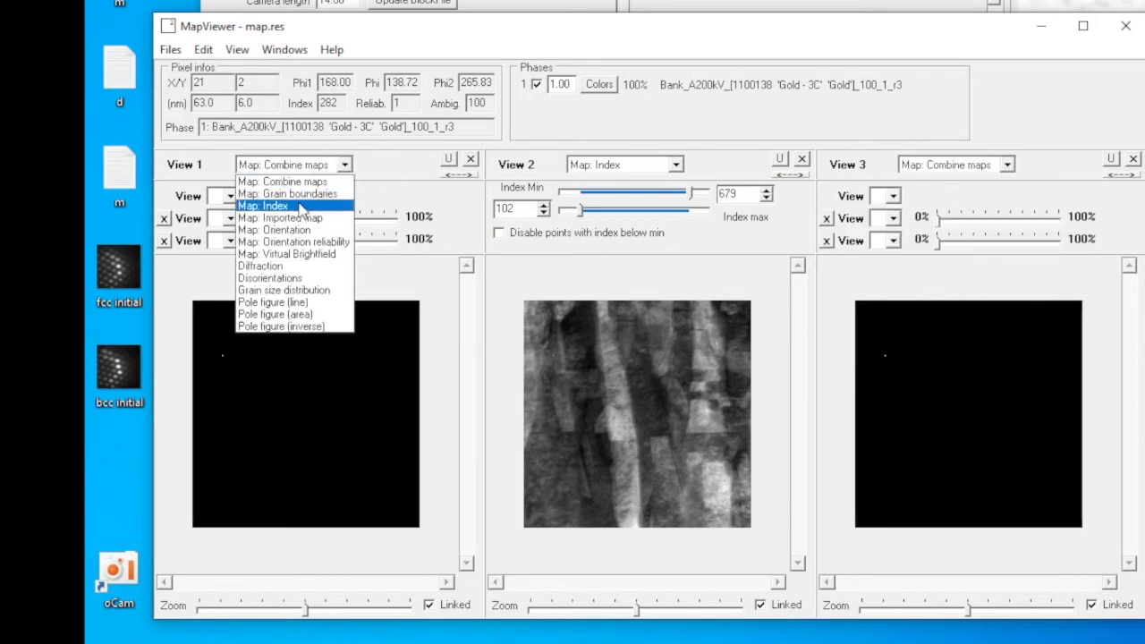
left_click(301, 229)
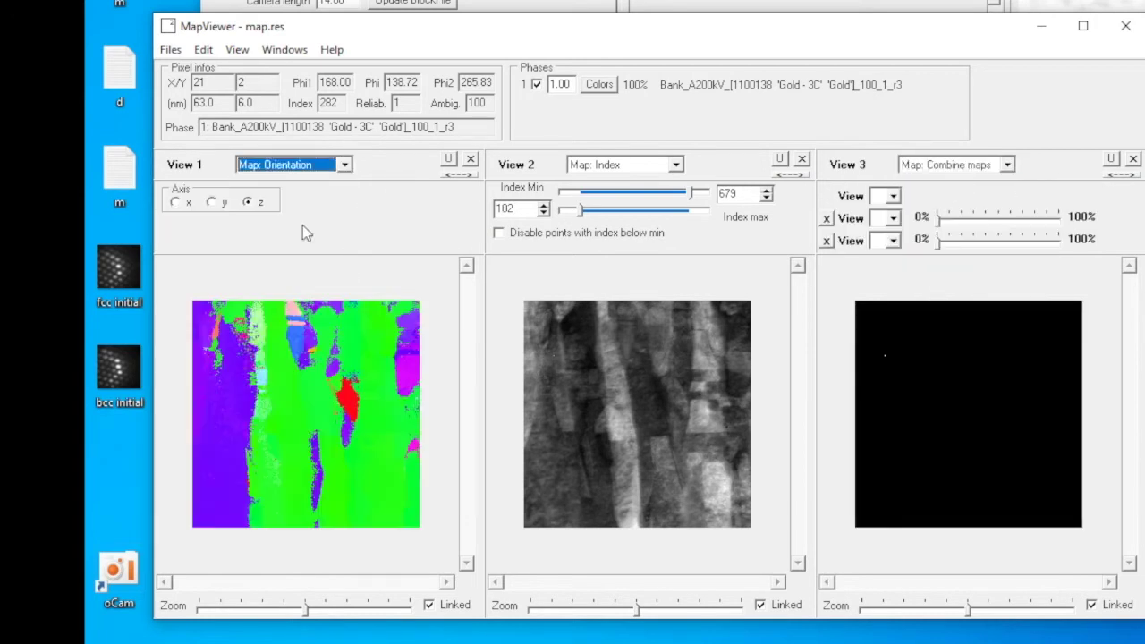
Step: Keep View 2 on the index map and combine View 1 and View 2 in View 3
left_click(647, 167)
left_click(626, 205)
left_click(959, 168)
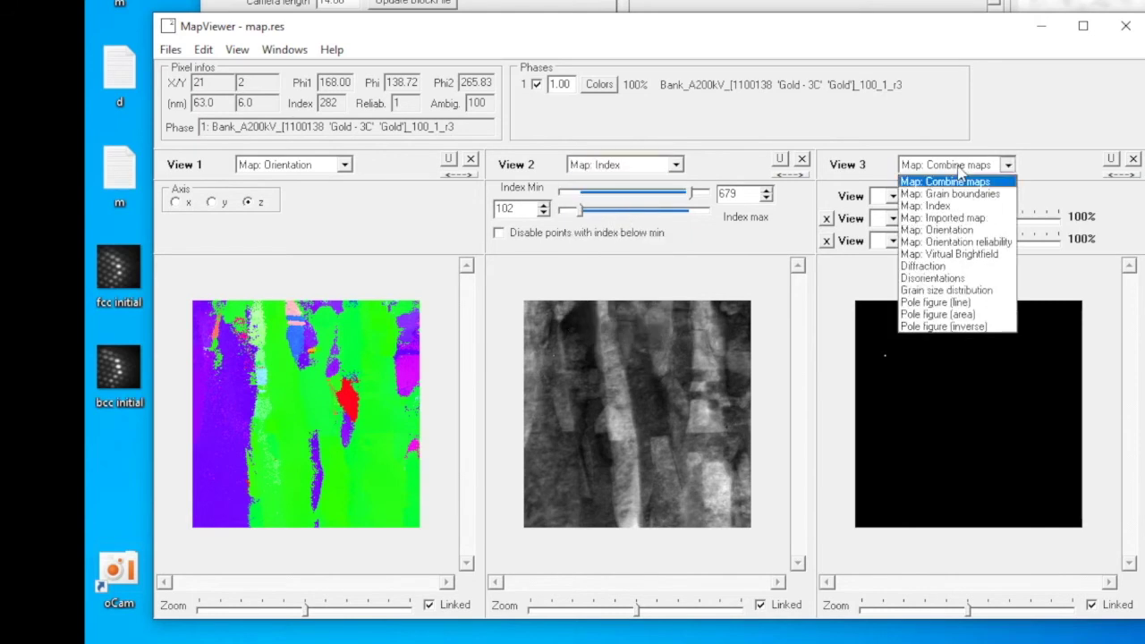
left_click(963, 181)
left_click(886, 241)
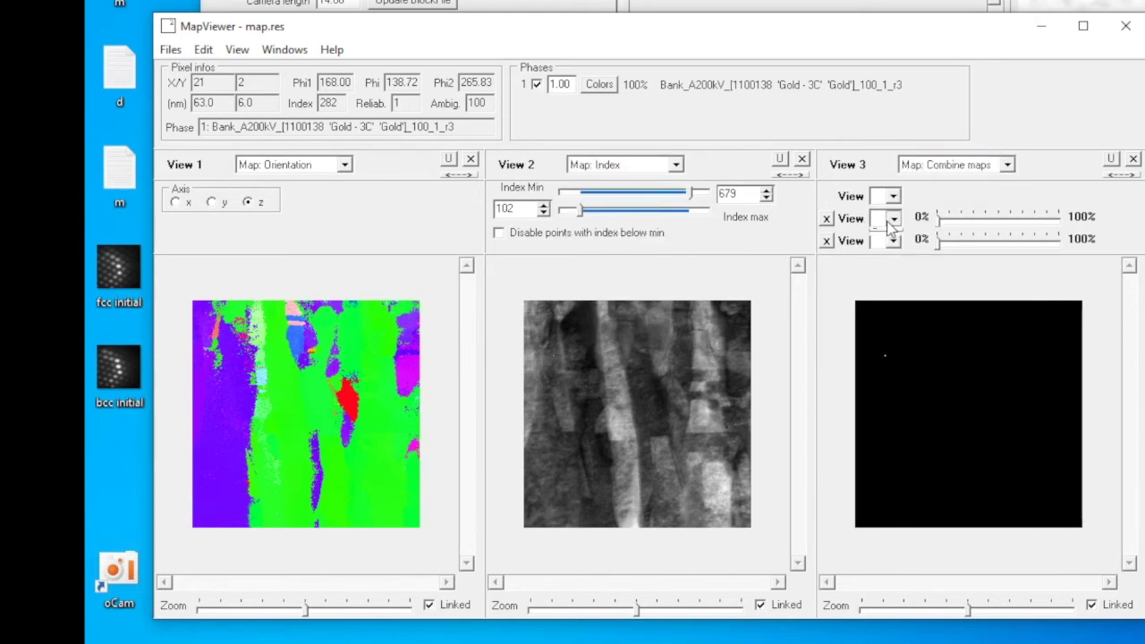
left_click(886, 248)
left_click(886, 240)
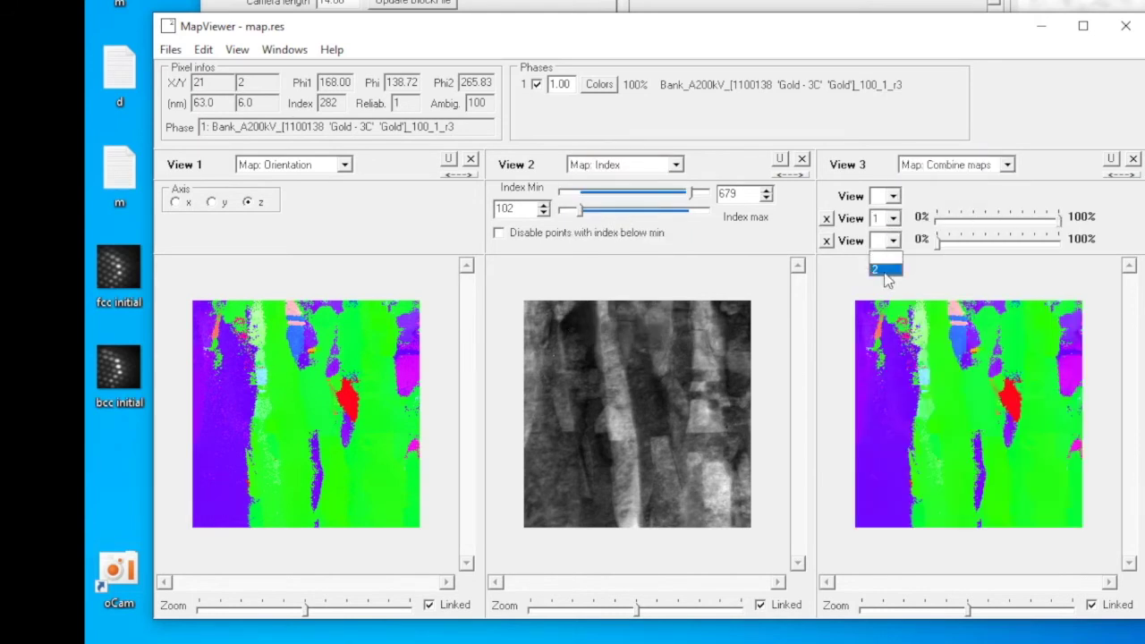
left_click(886, 272)
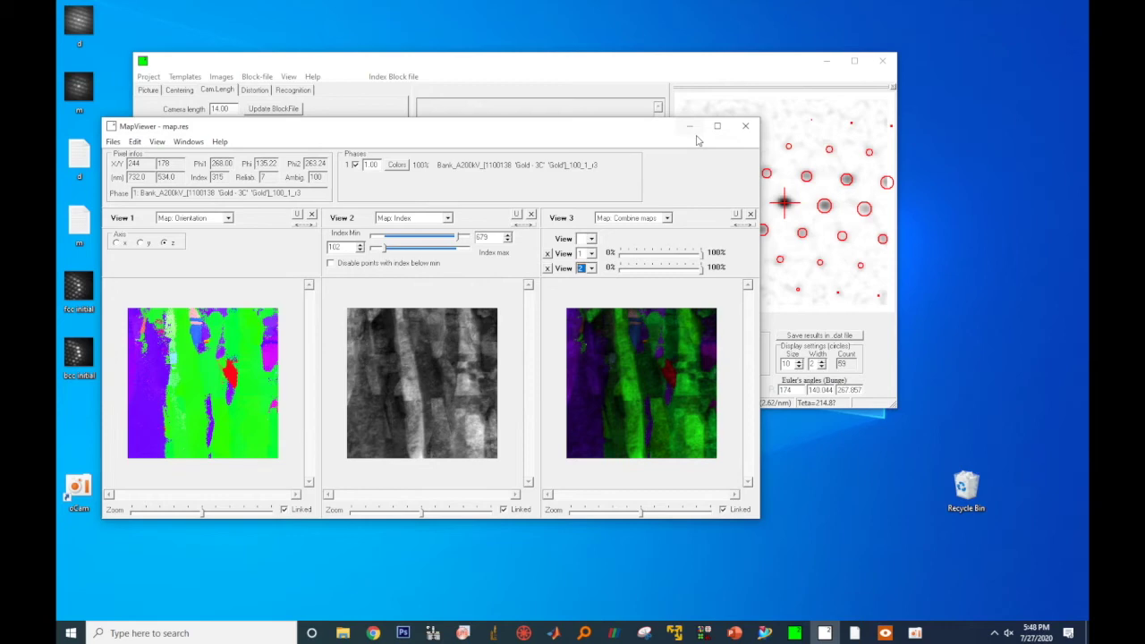
Step: Minimize MapViewer and compute the block file's correlation coefficient map in ASTAR Index
left_click(690, 126)
left_click(257, 77)
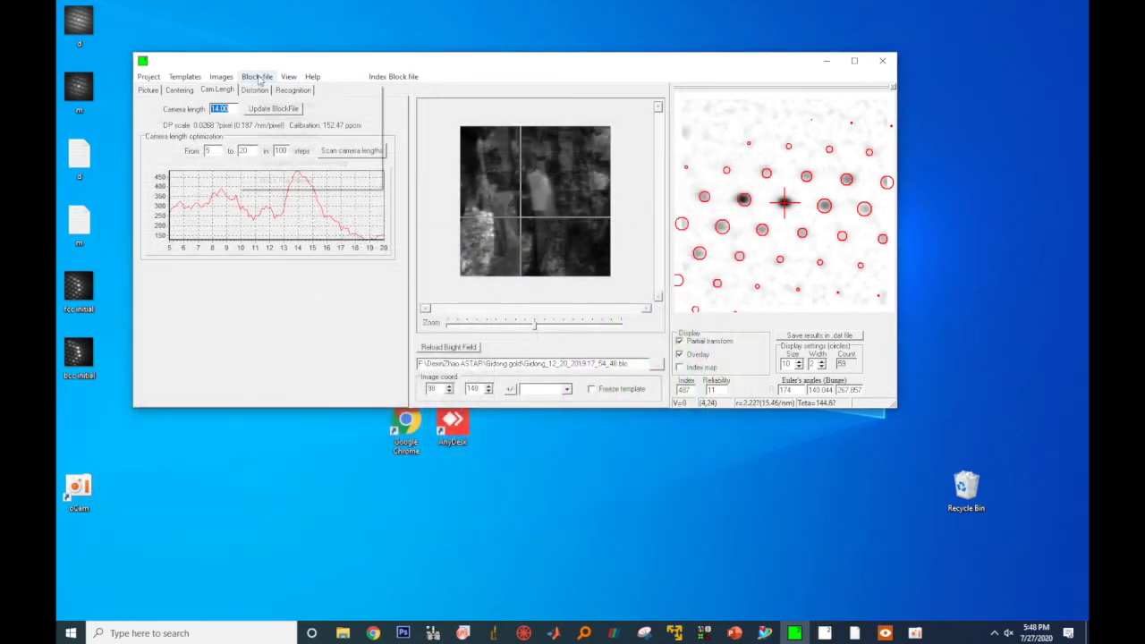
left_click(148, 90)
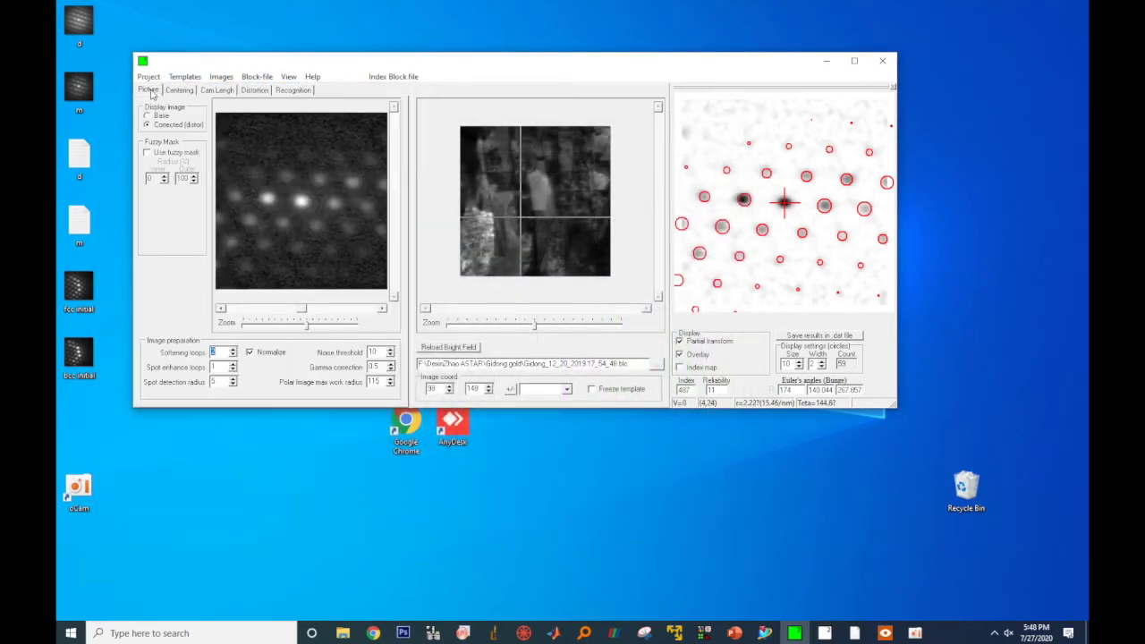
left_click(257, 77)
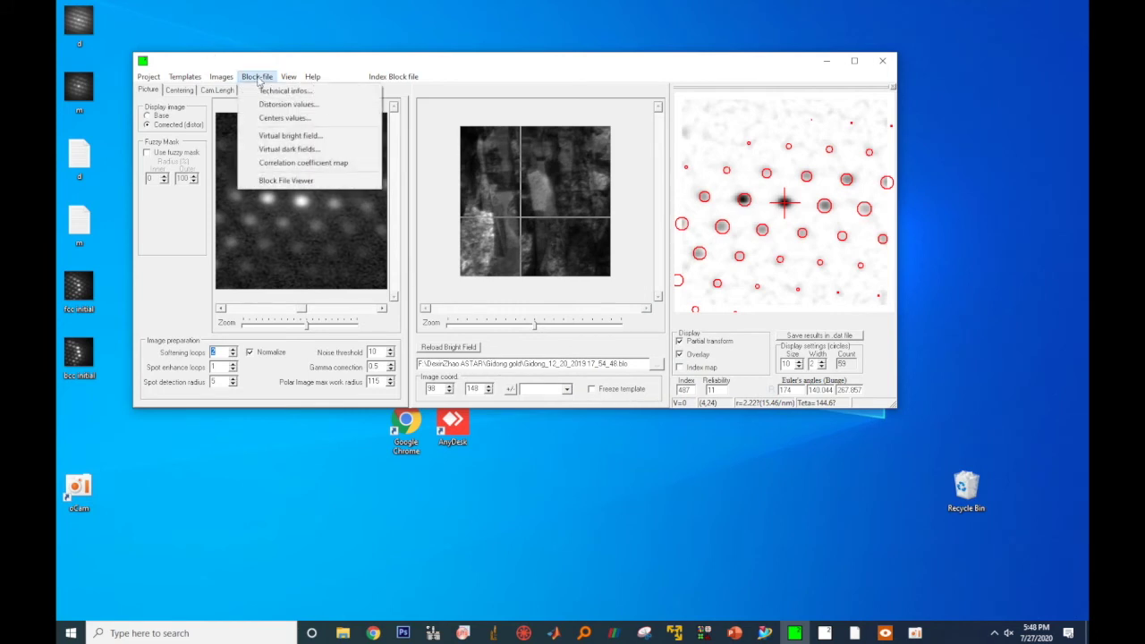
left_click(266, 165)
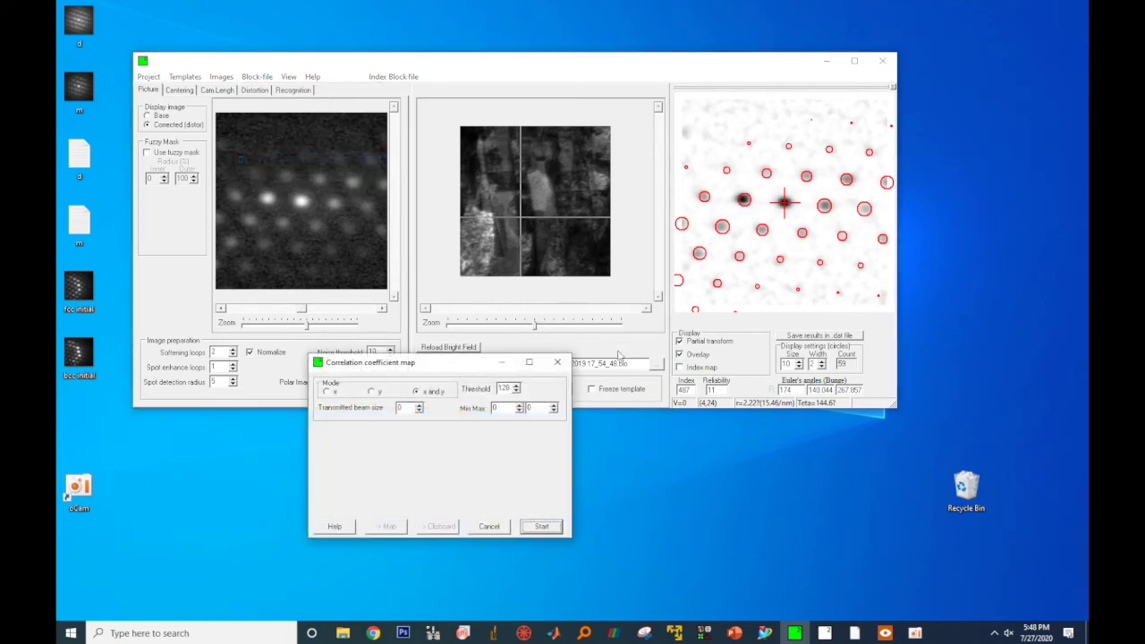
left_click_drag(470, 361, 412, 412)
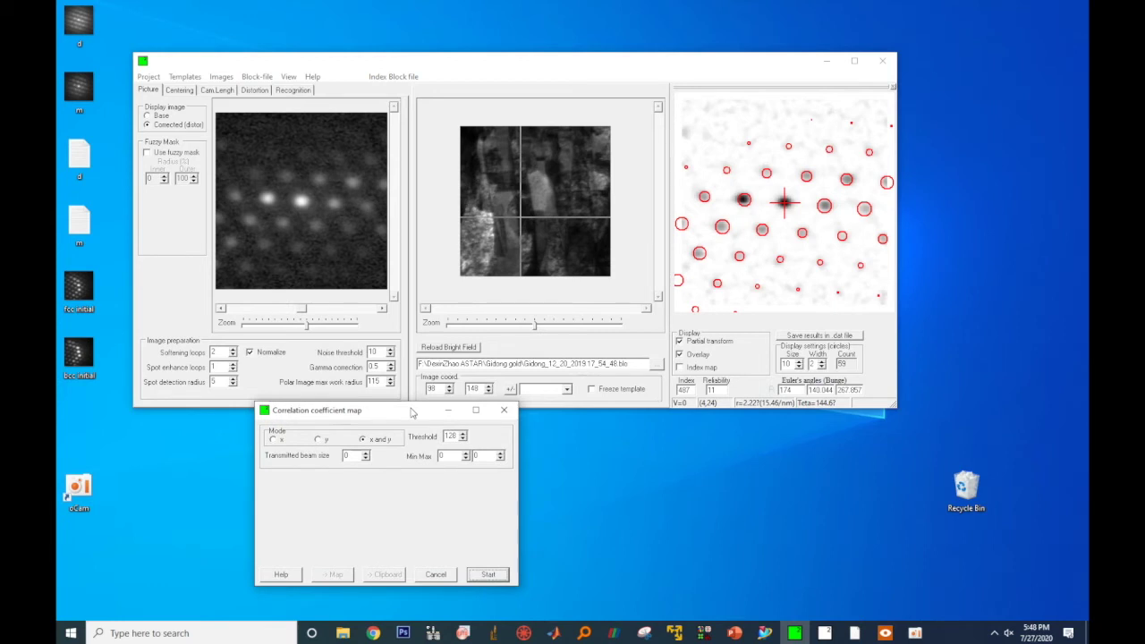
left_click(489, 574)
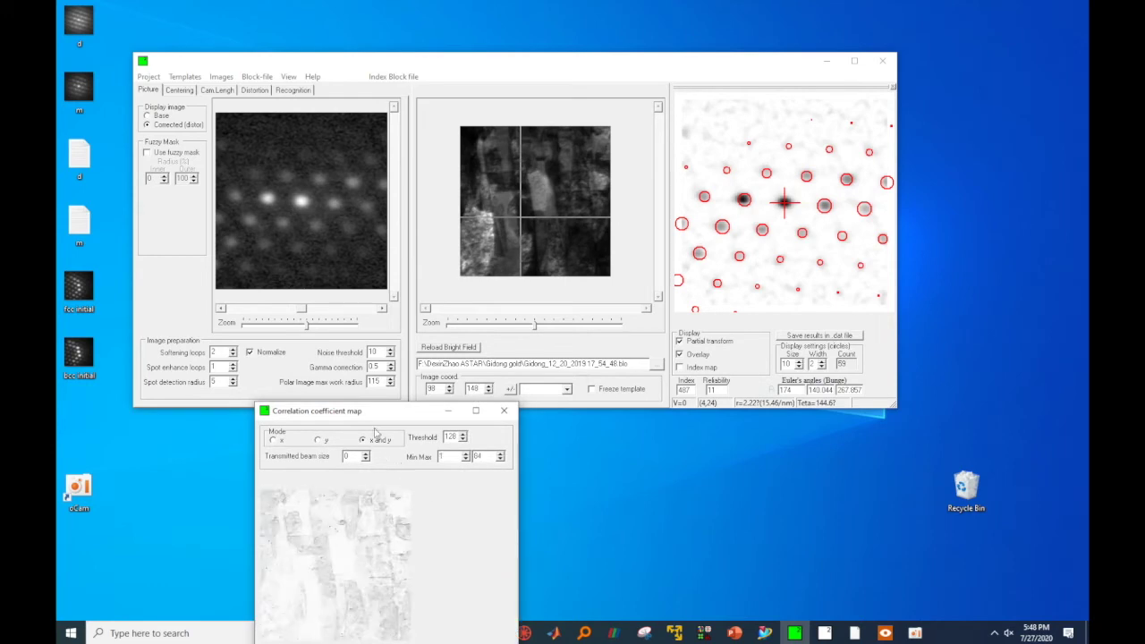
Step: Reposition the correlation coefficient map window beside the main indexing window
left_click_drag(374, 413, 861, 254)
left_click(626, 64)
left_click_drag(594, 66, 508, 19)
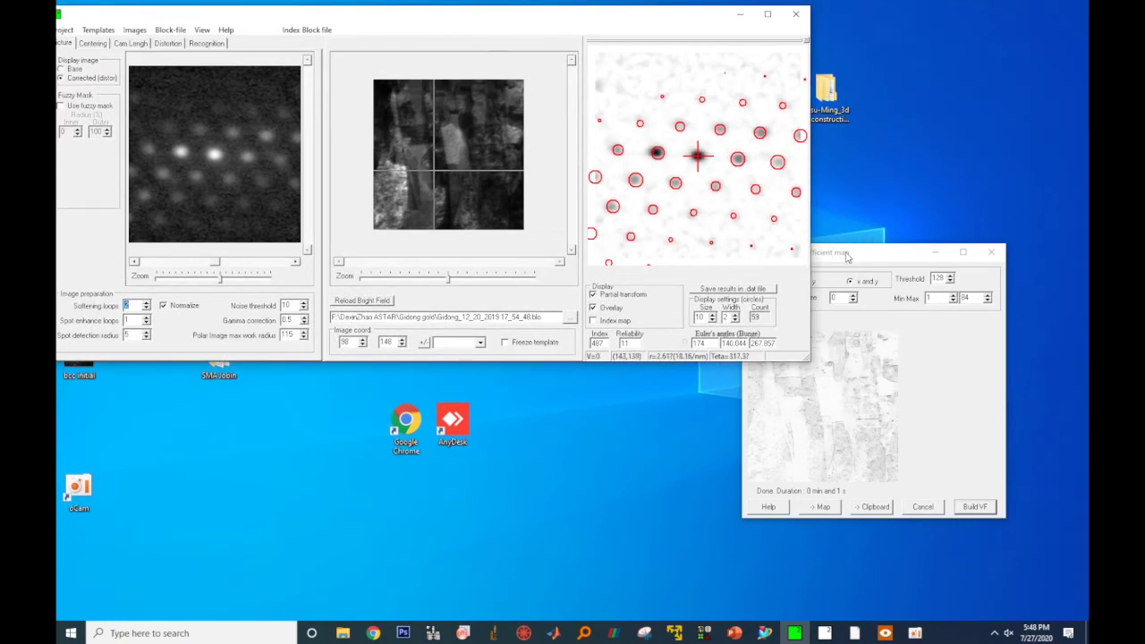
left_click_drag(847, 258, 854, 279)
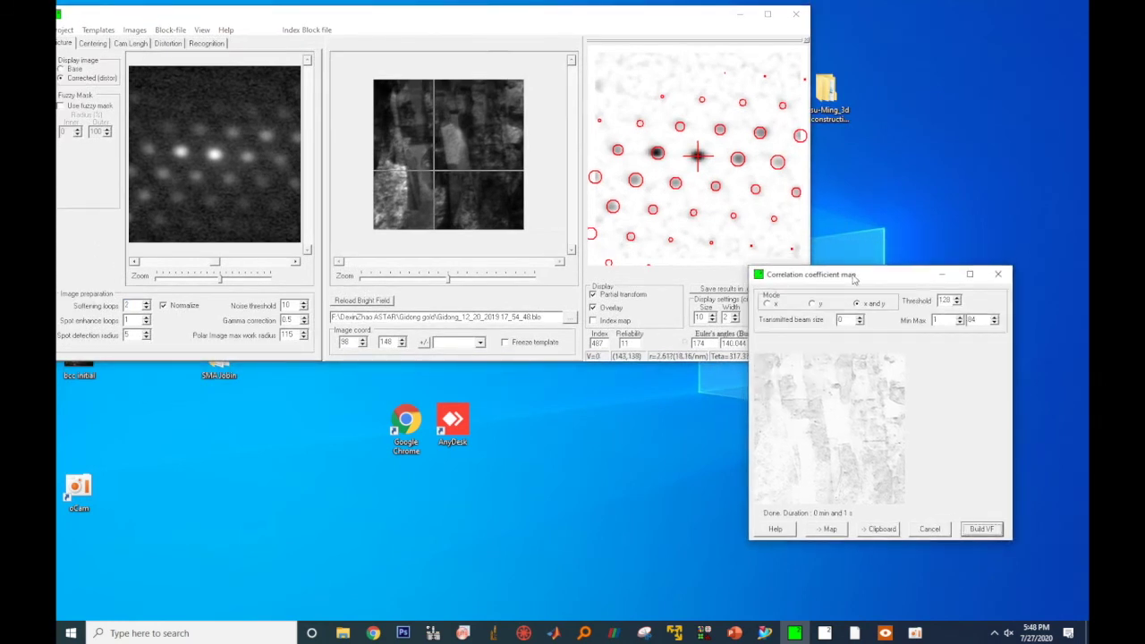
Step: Lower the map's display maximum to 7 for a high-contrast 1 to 7 range
left_click(995, 324)
left_click(995, 324)
left_click(995, 324)
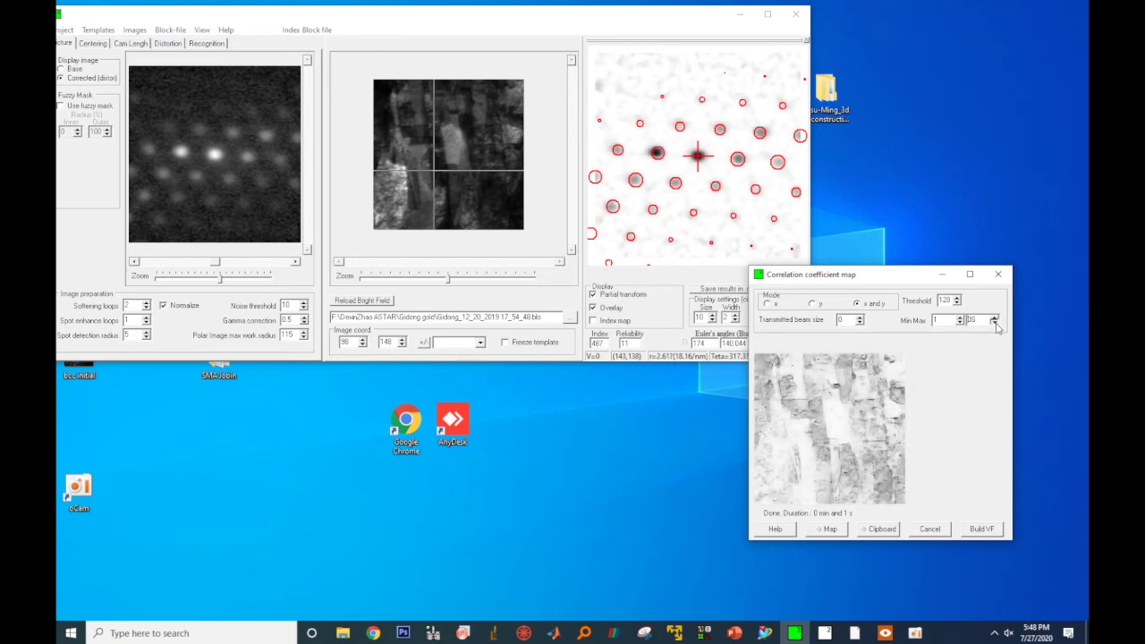
left_click(994, 324)
left_click(995, 324)
left_click(995, 323)
left_click(995, 323)
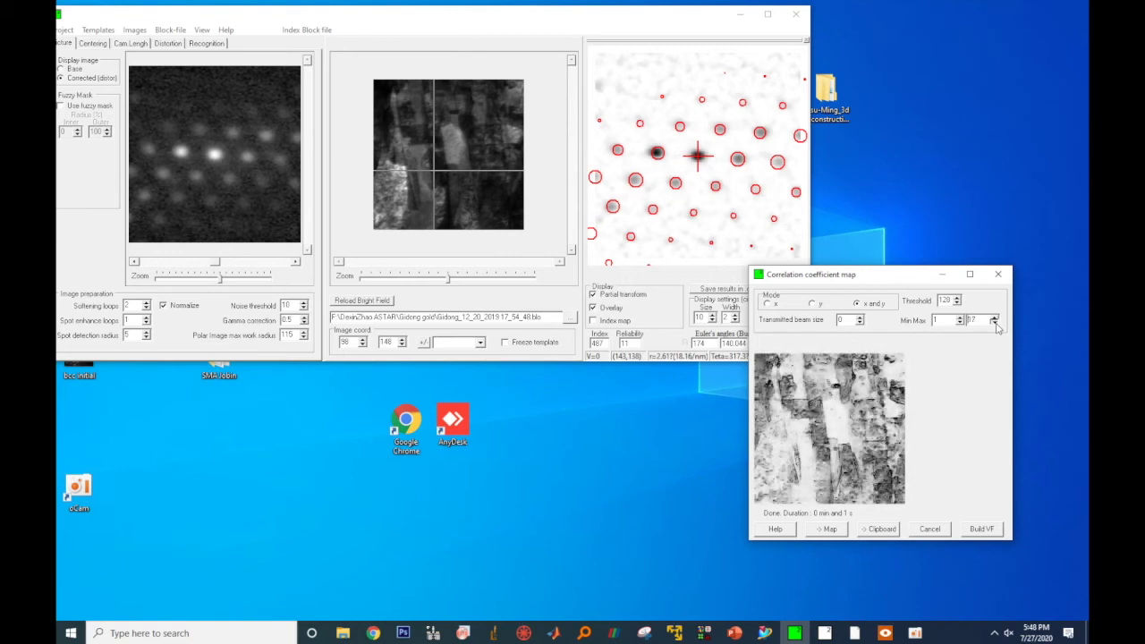
left_click(994, 323)
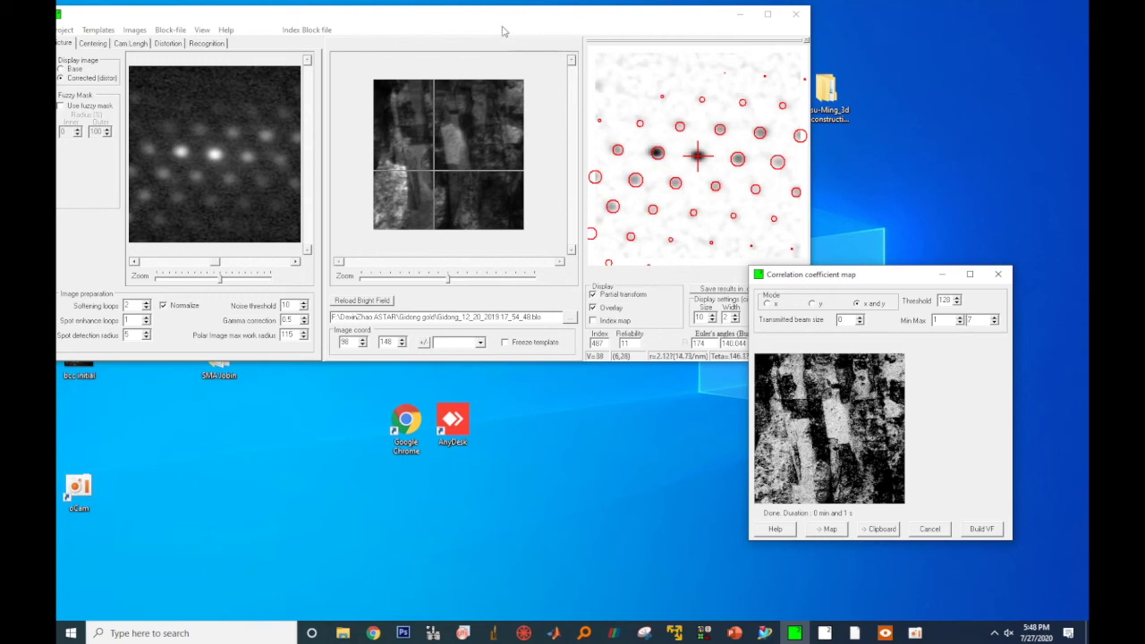
left_click_drag(499, 24, 547, 90)
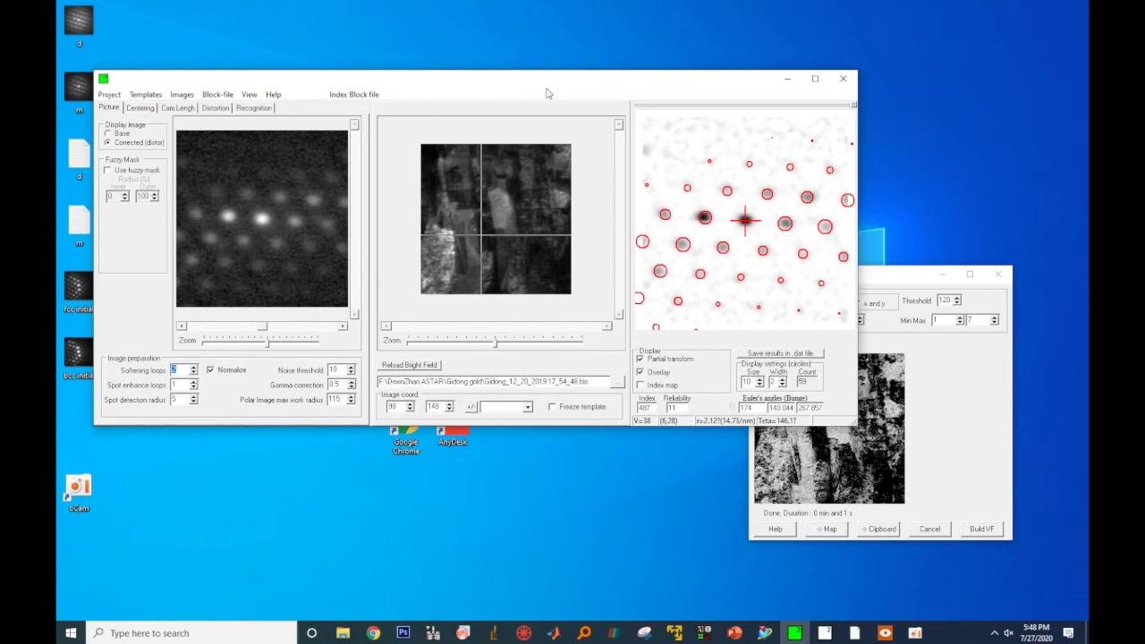
Step: Build a first virtual dark field from one aperture placed on a diffraction spot
left_click(217, 94)
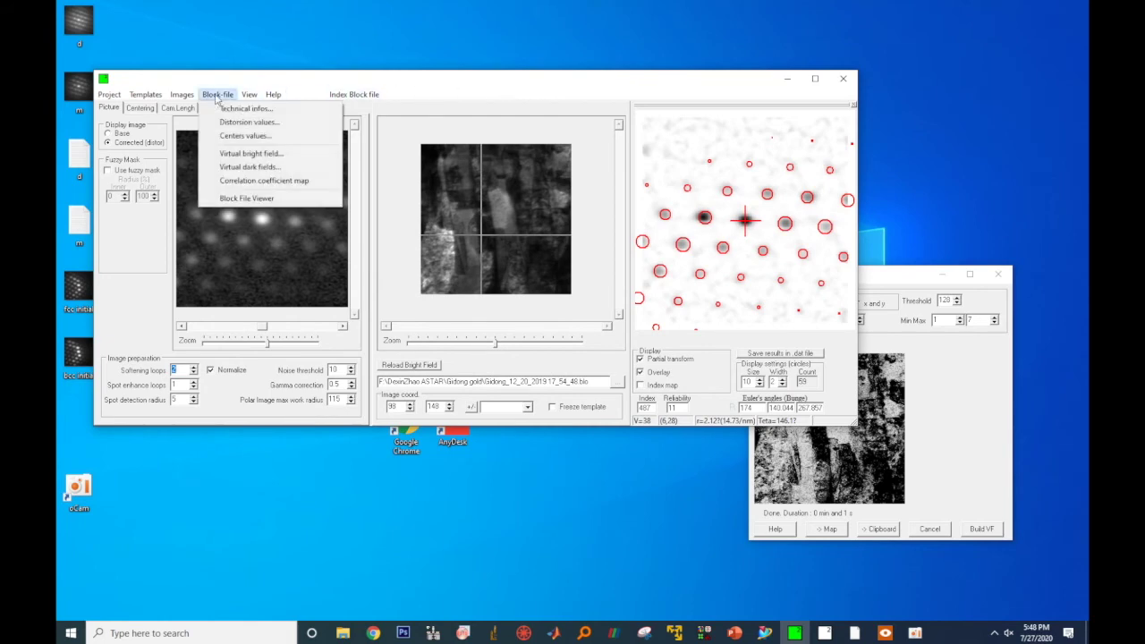
left_click(240, 168)
left_click(327, 224)
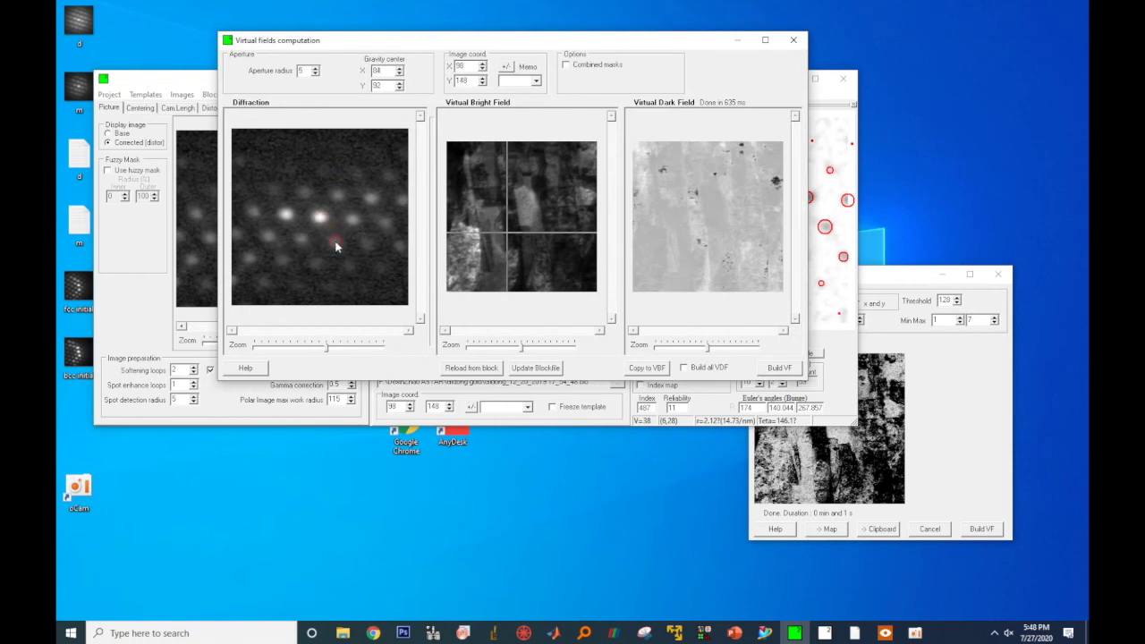
left_click(780, 369)
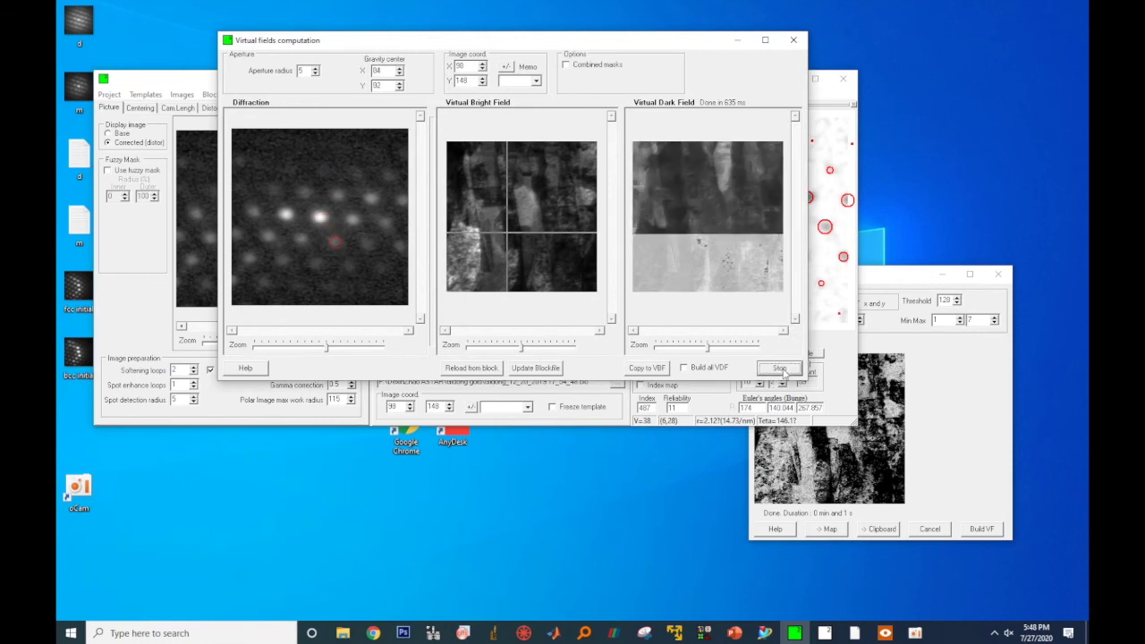
Step: Reposition the aperture onto the spot just above-right of the central beam and rebuild the dark field
left_click_drag(334, 242, 353, 218)
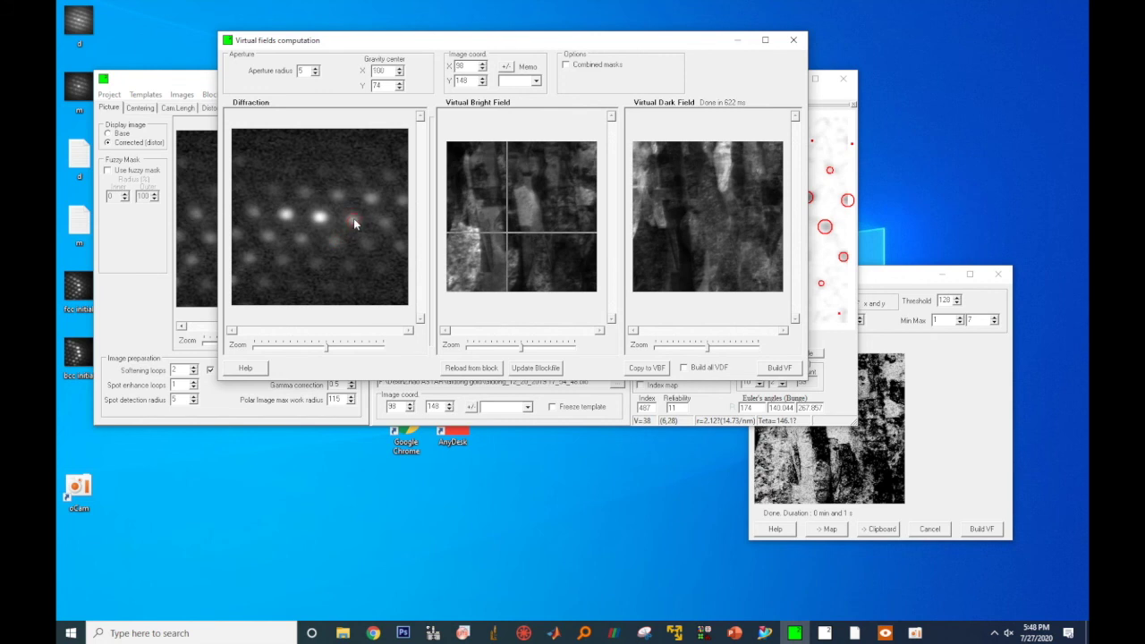
left_click(779, 370)
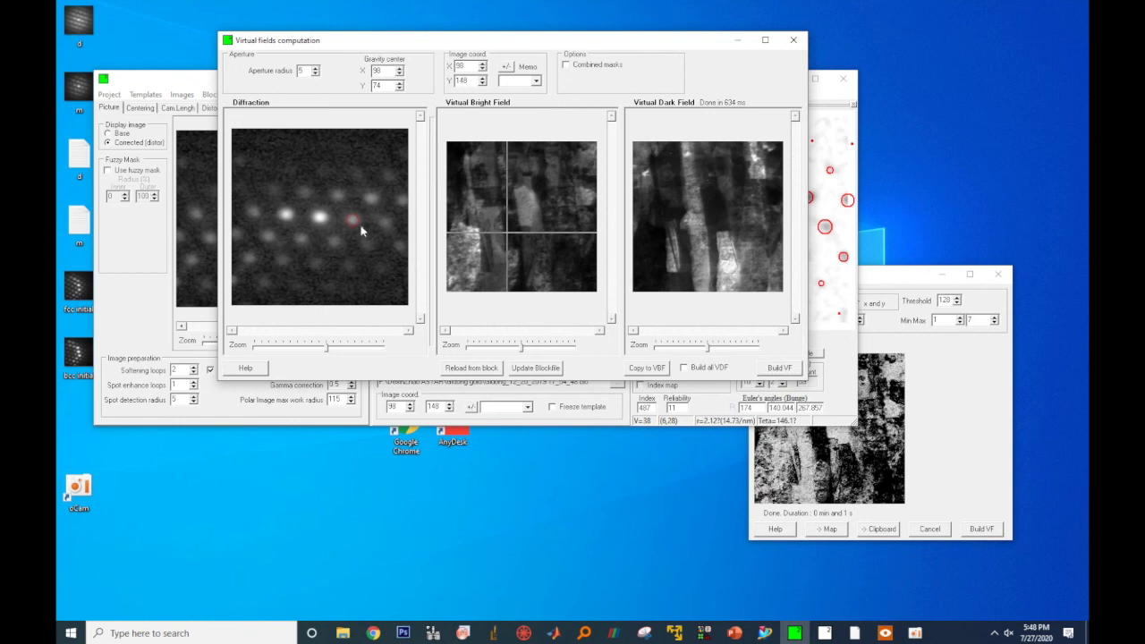
left_click_drag(344, 212, 337, 191)
left_click(781, 367)
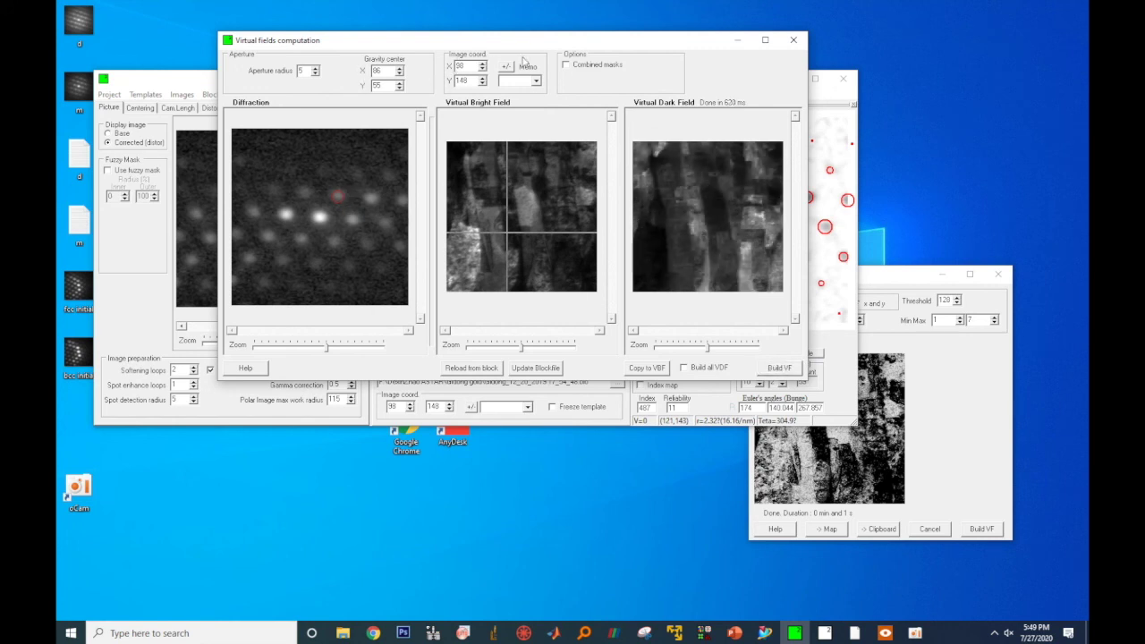
Step: Enable Combined masks, add a second aperture on the spot right of centre, and rebuild
left_click(566, 65)
left_click(320, 242)
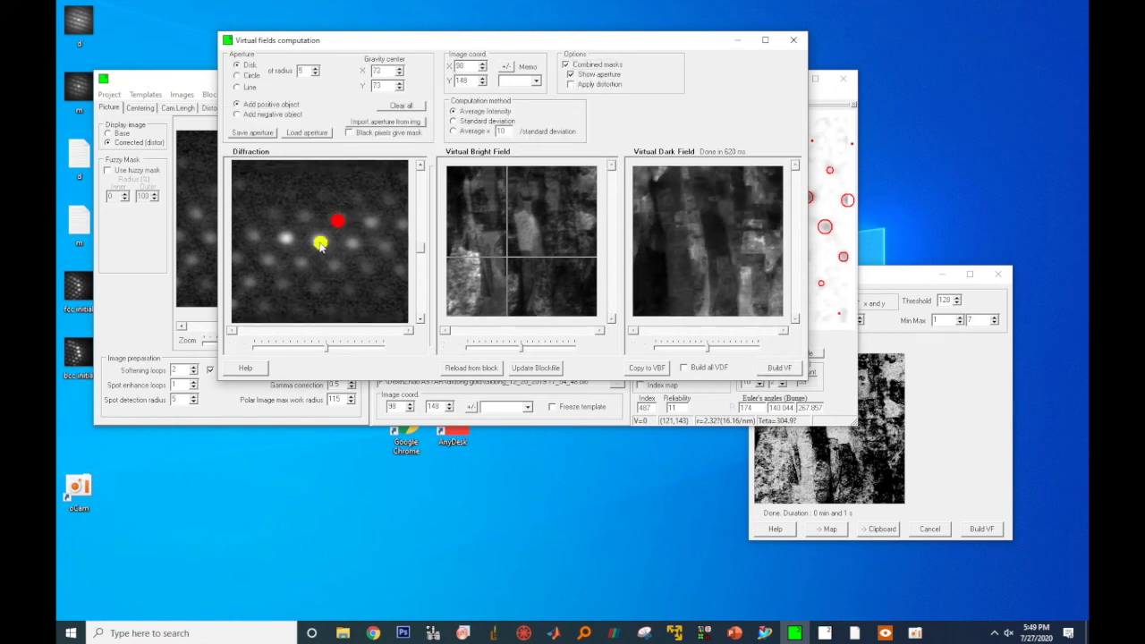
left_click_drag(320, 242, 353, 245)
left_click(779, 368)
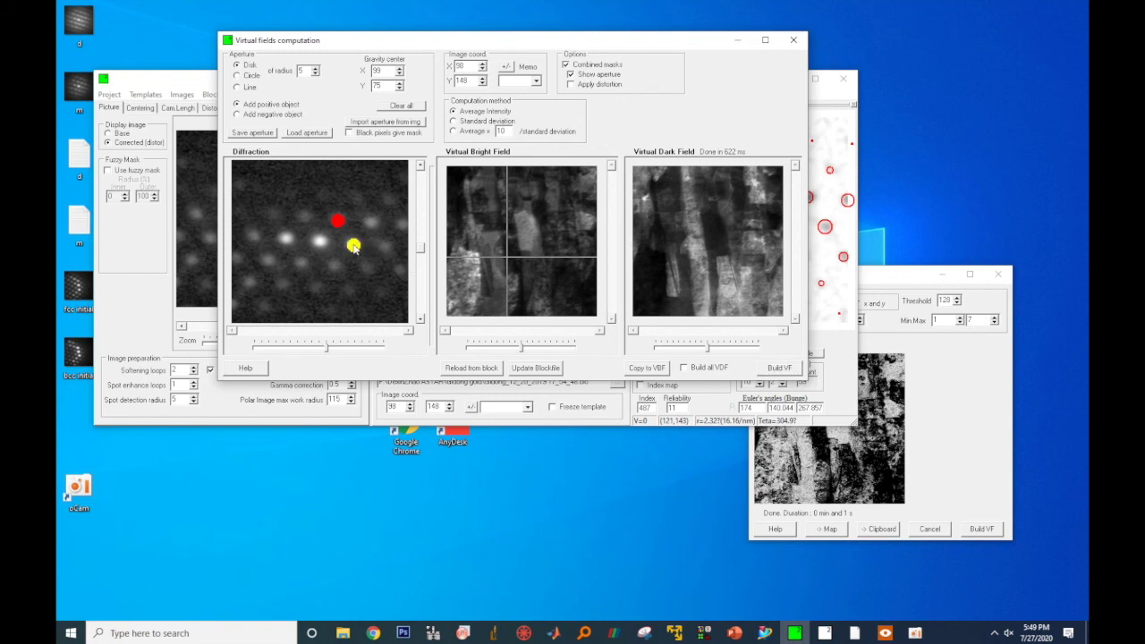
Step: Rebuild the dark field with apertures moved onto the spots left and right of the central beam
left_click_drag(354, 247, 285, 238)
left_click(769, 367)
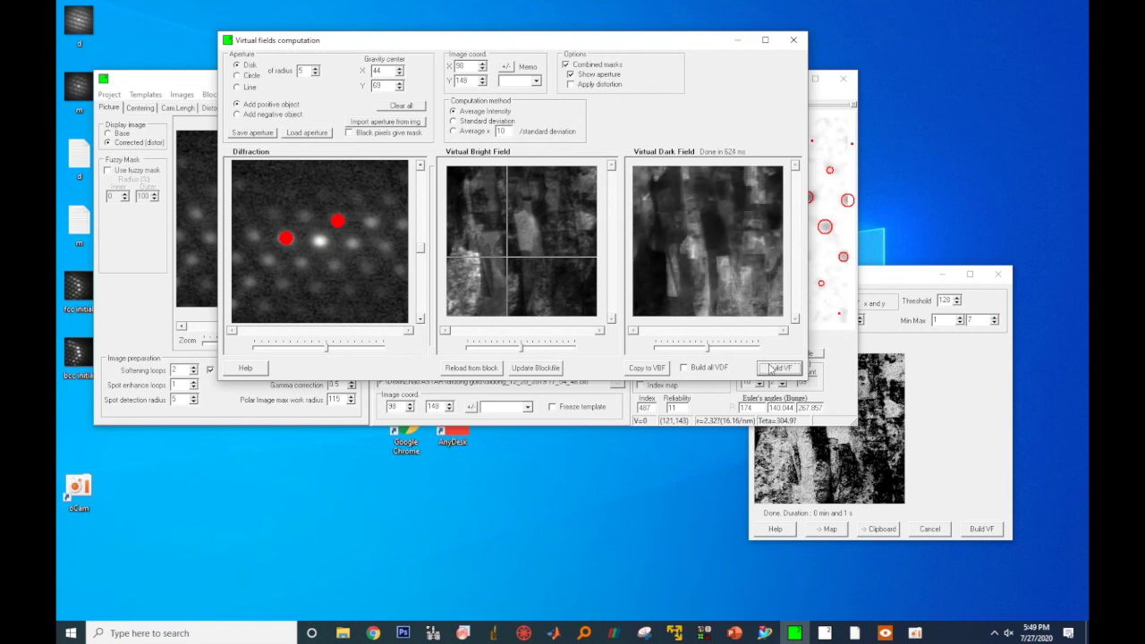
left_click_drag(338, 220, 370, 223)
left_click(777, 367)
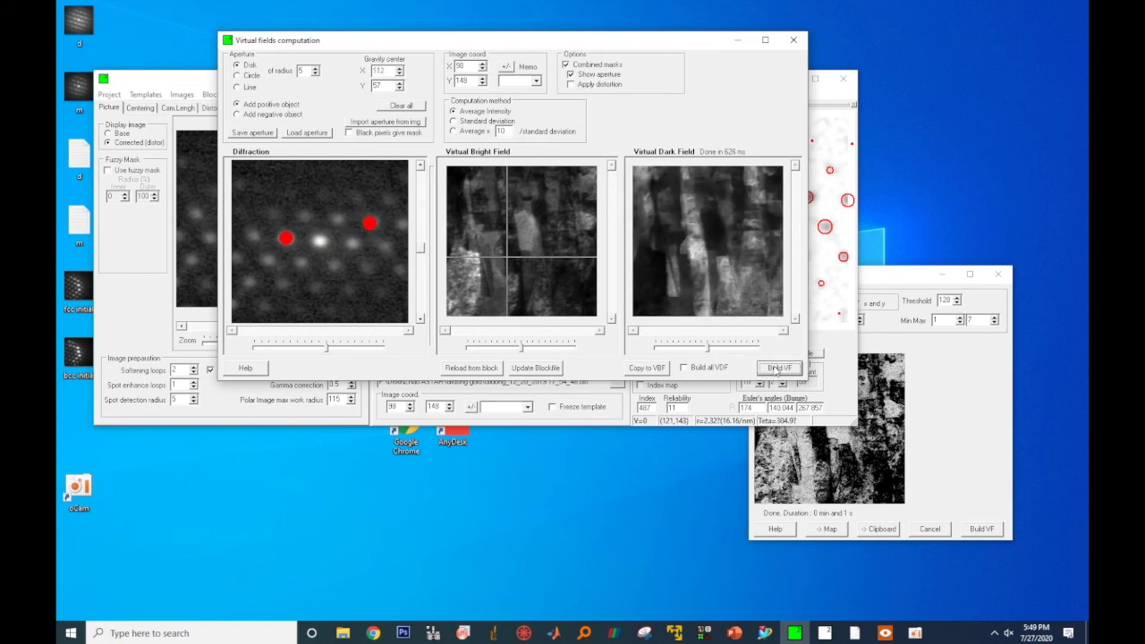